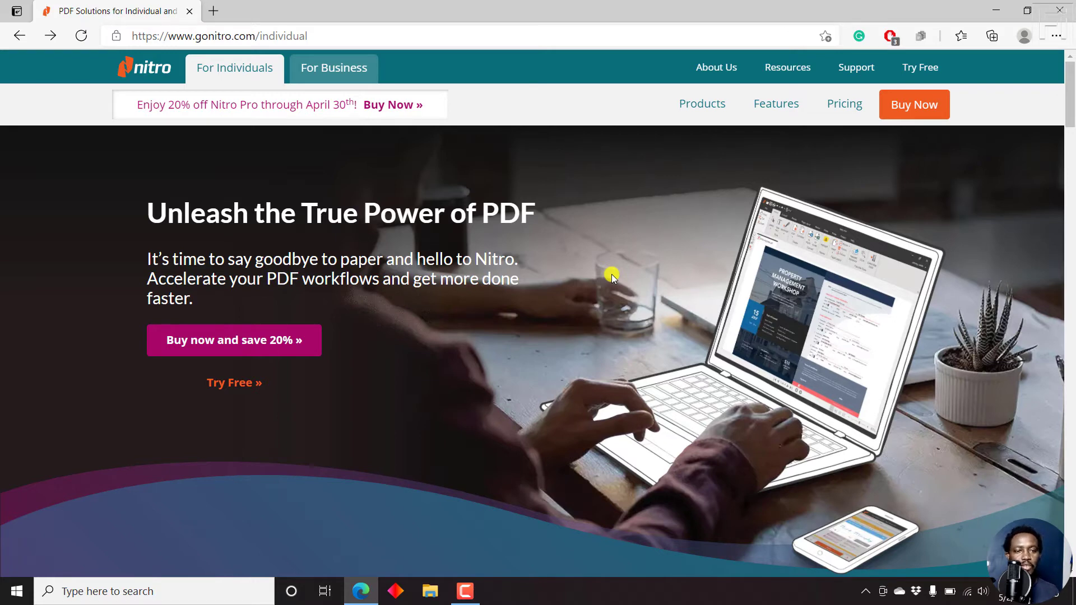
# - Launch Microsoft Word and preview the Cash donation form template
pyautogui.click(179, 594)
pyautogui.click(129, 322)
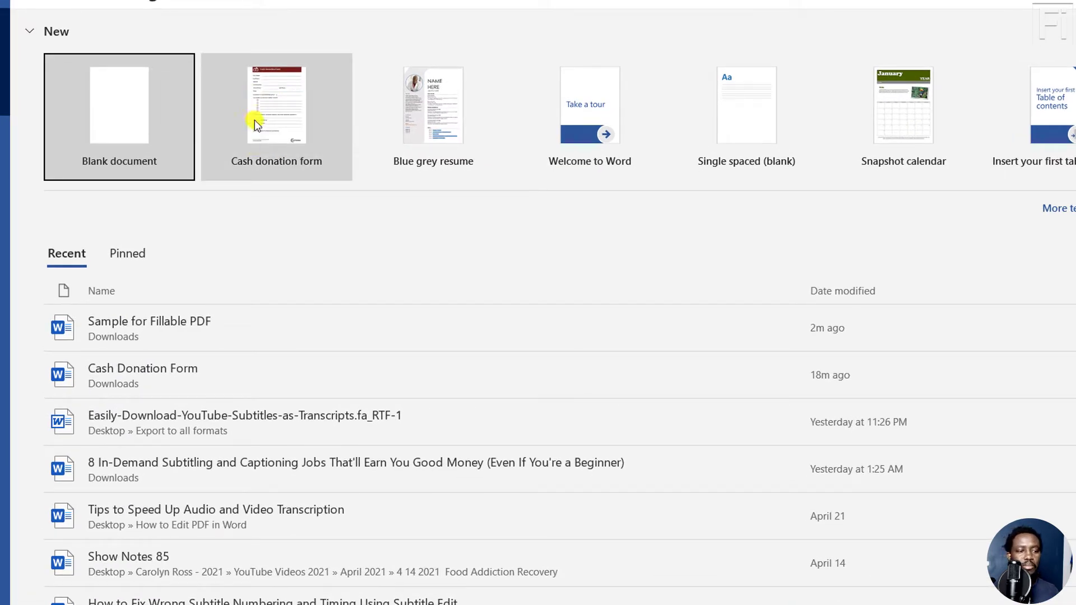
pyautogui.click(288, 117)
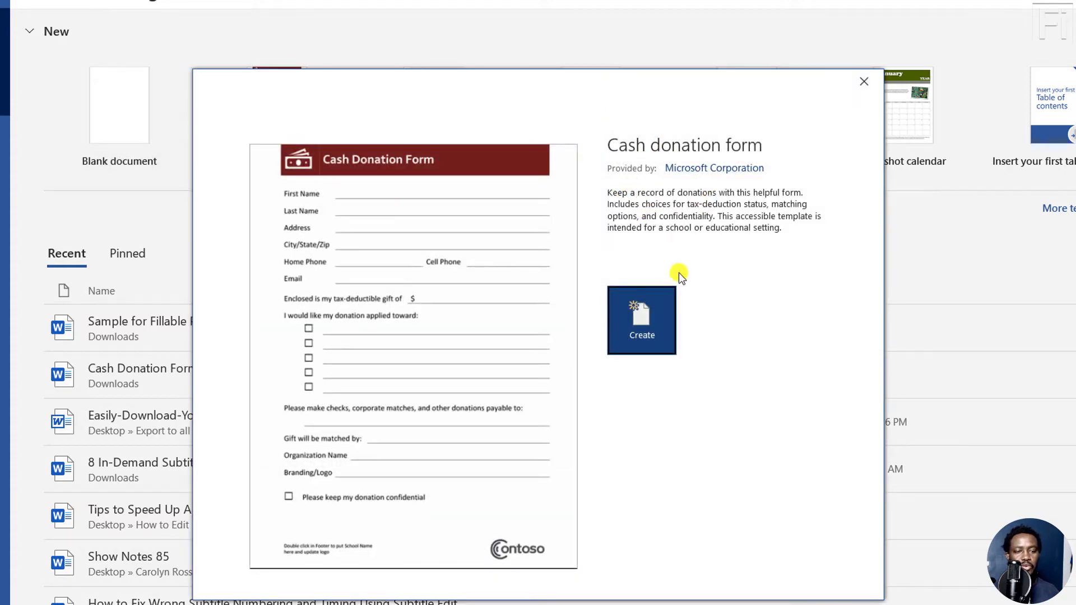
# - Create Document1 from the Cash donation form template and scroll through its fields
pyautogui.click(642, 322)
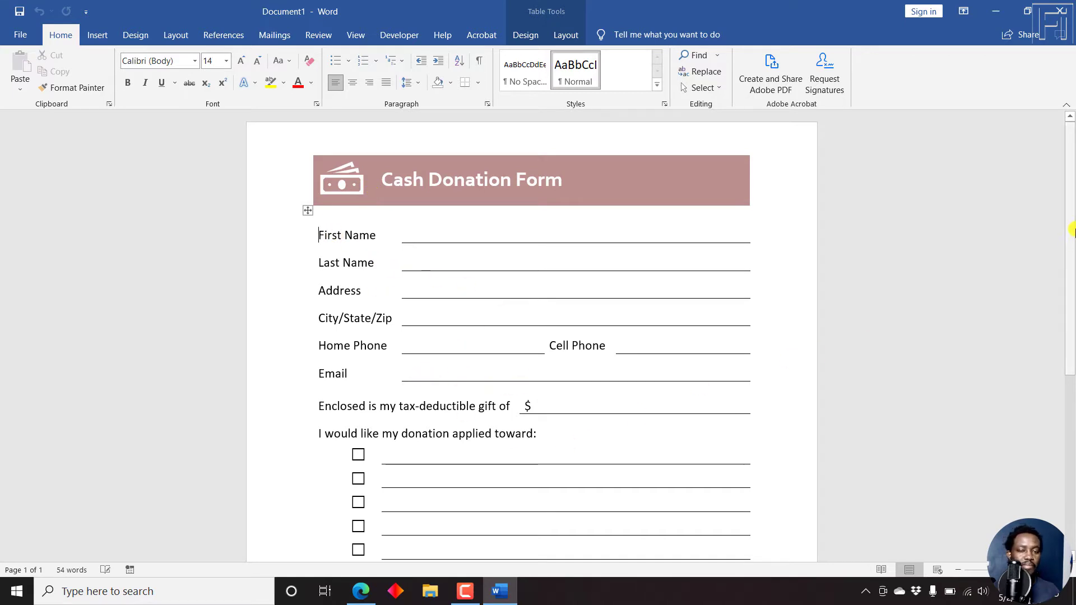
pyautogui.scroll(-4, 888, 319)
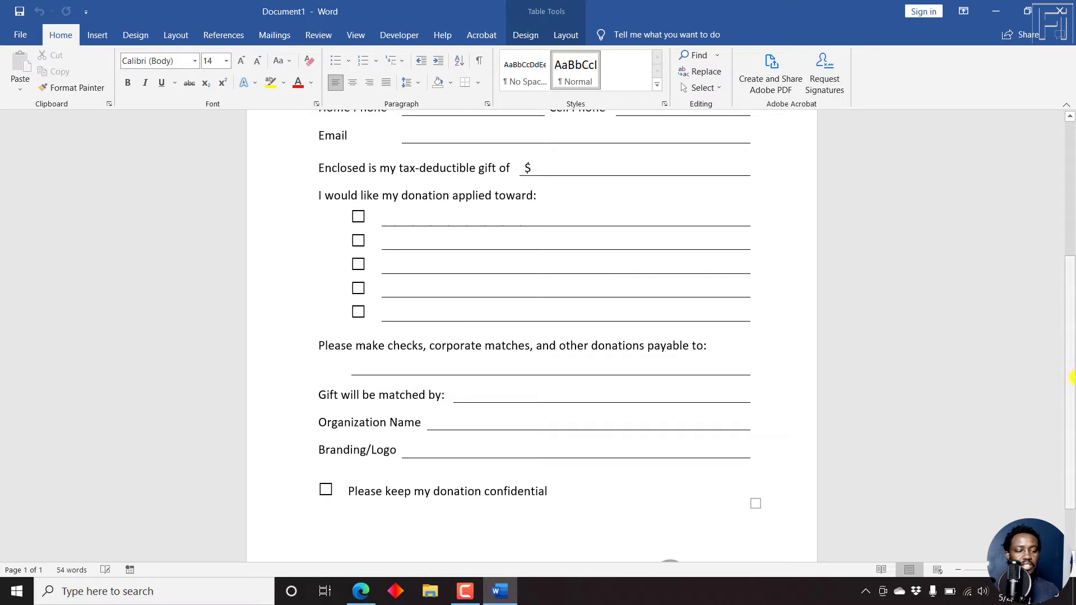
pyautogui.moveTo(1071, 380); pyautogui.dragTo(1069, 231)
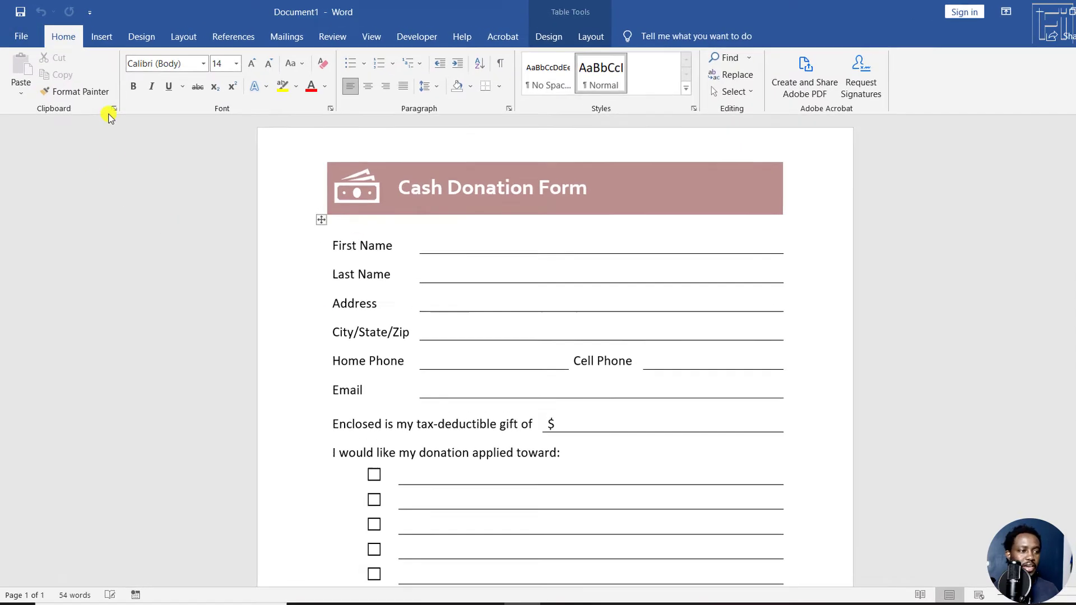
# - Start Save as Adobe PDF and agree to save the Word file first
pyautogui.click(20, 36)
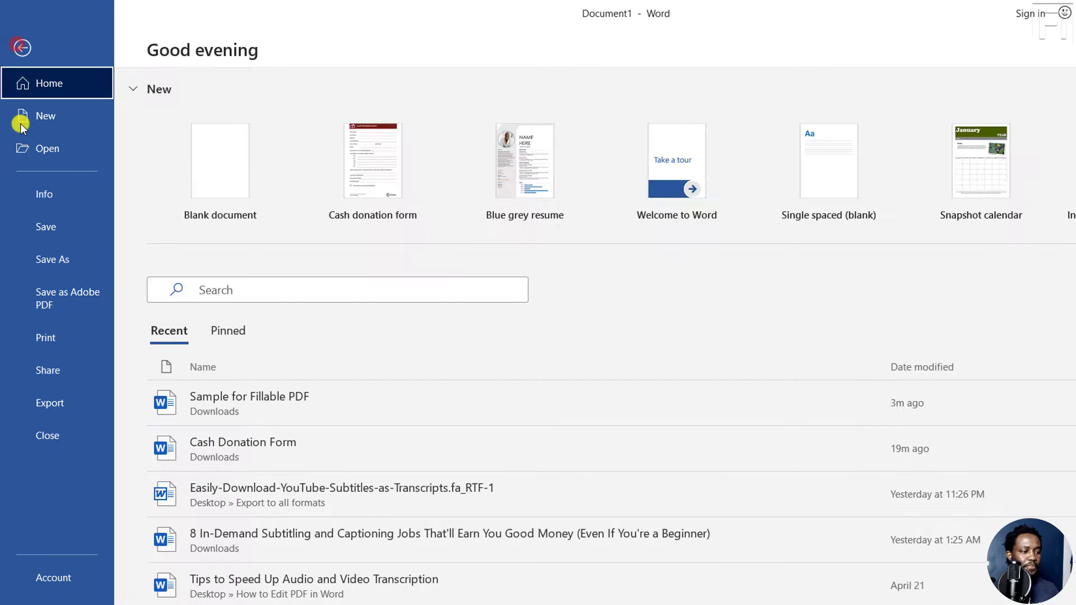
pyautogui.click(69, 294)
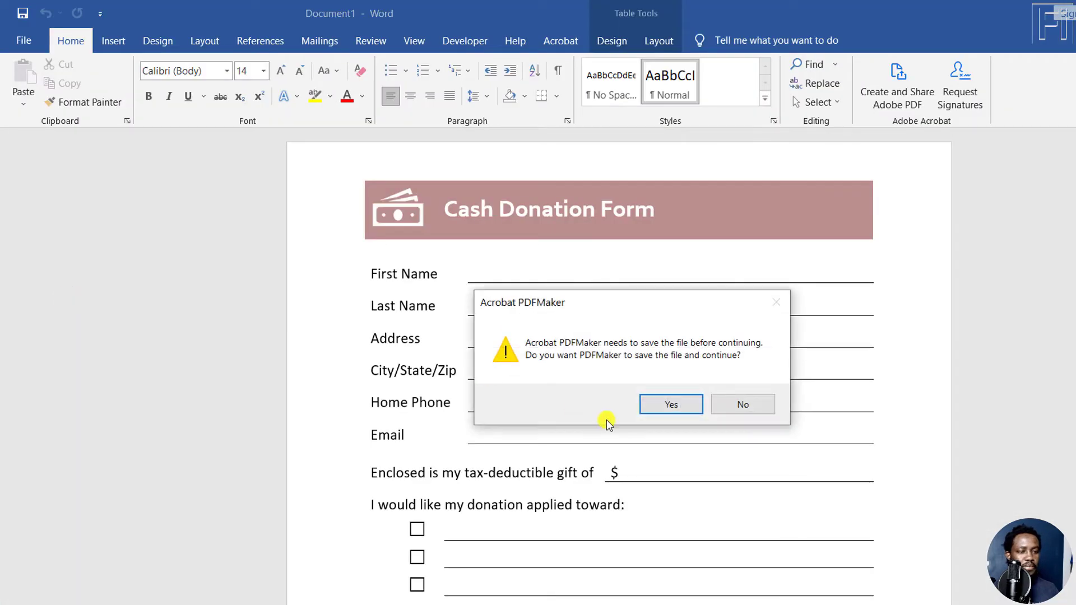
pyautogui.click(669, 407)
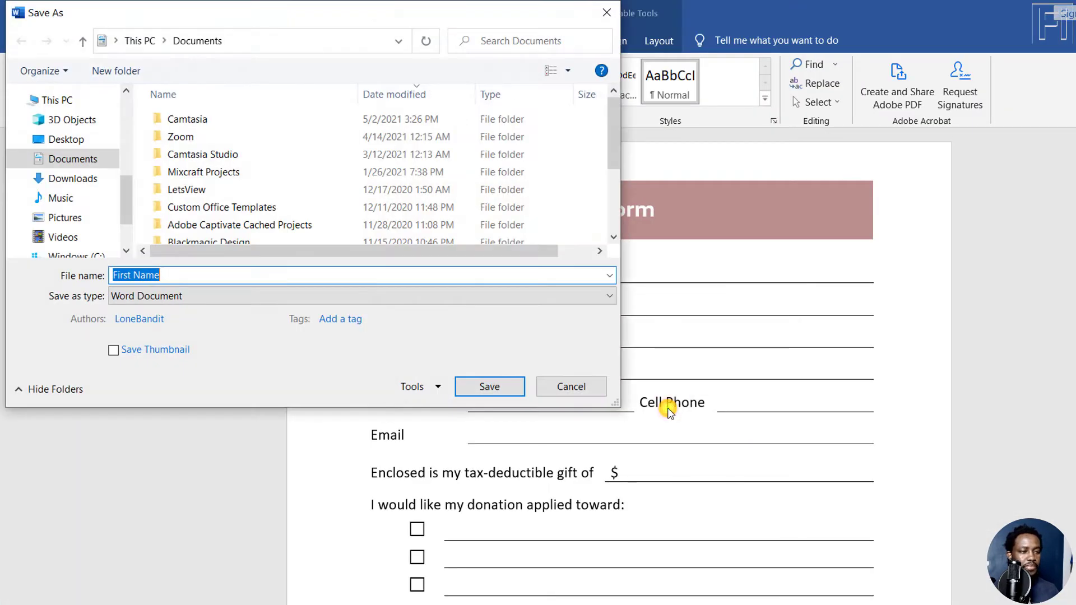
# - Save the Word file and its PDF to Downloads as 'Sample for Fillable PDF'
pyautogui.click(76, 177)
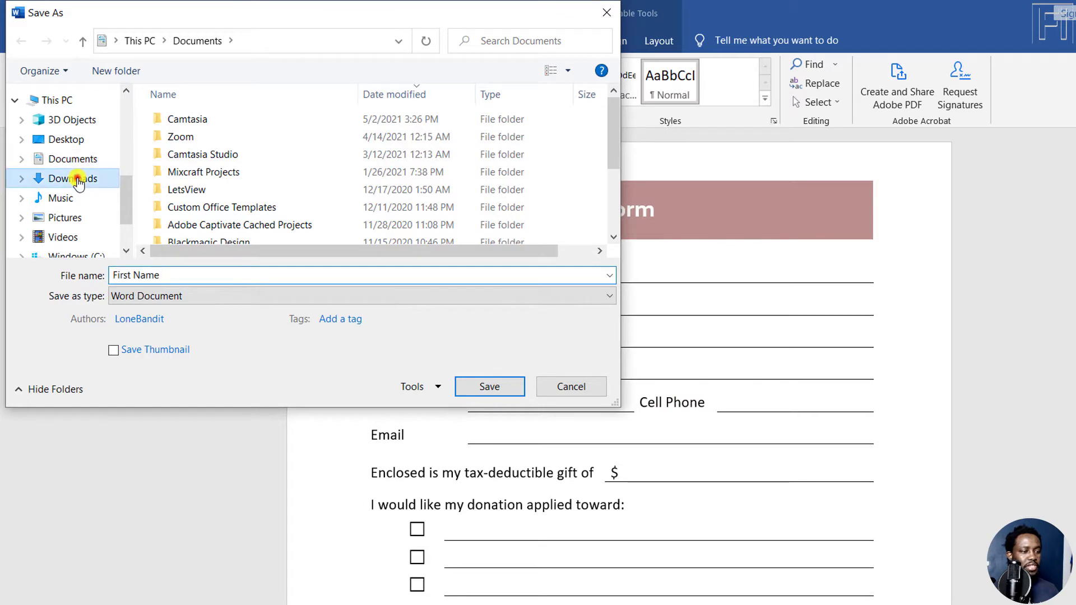
pyautogui.click(188, 270)
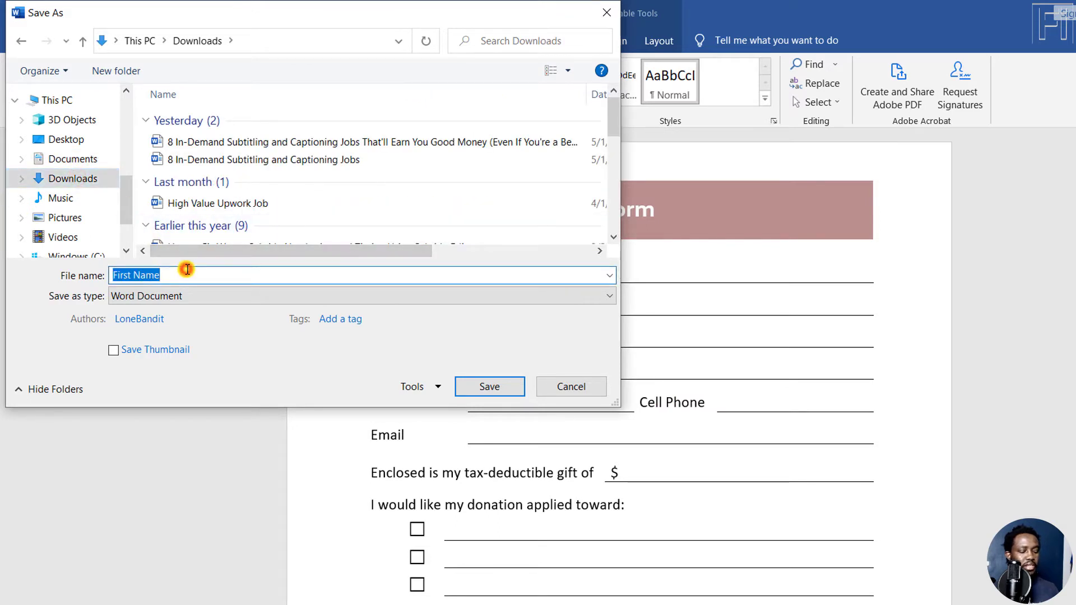
pyautogui.write('Sample')
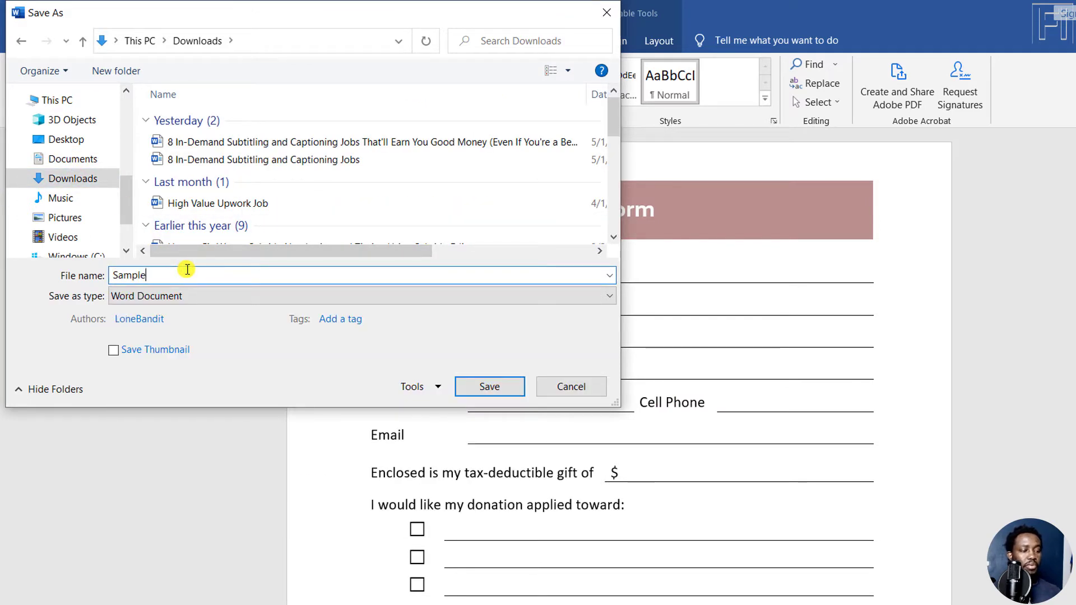
pyautogui.write(' for Fillable ')
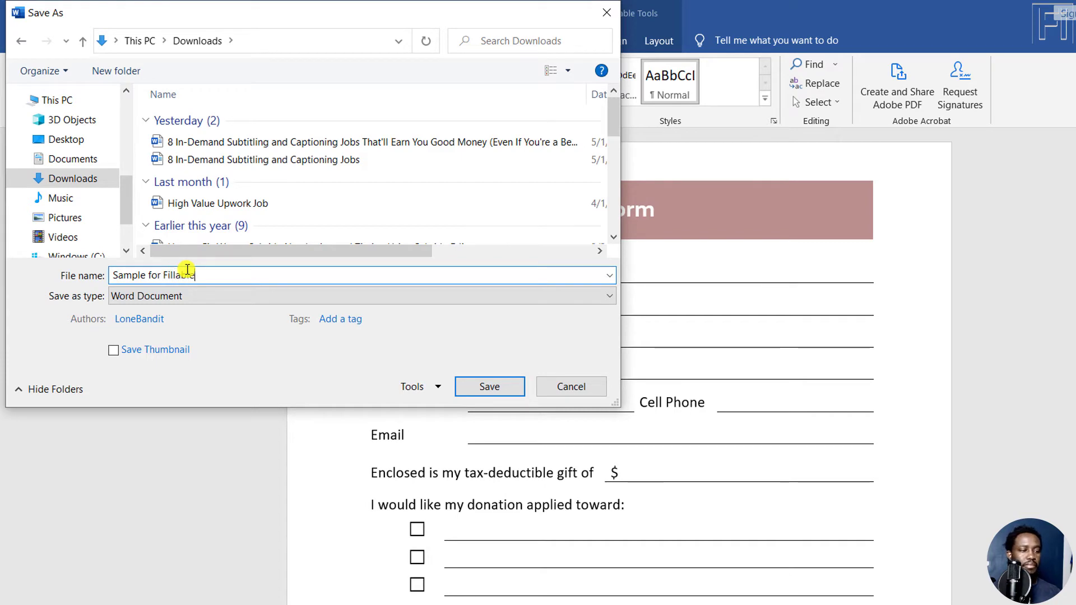
pyautogui.write('PDF')
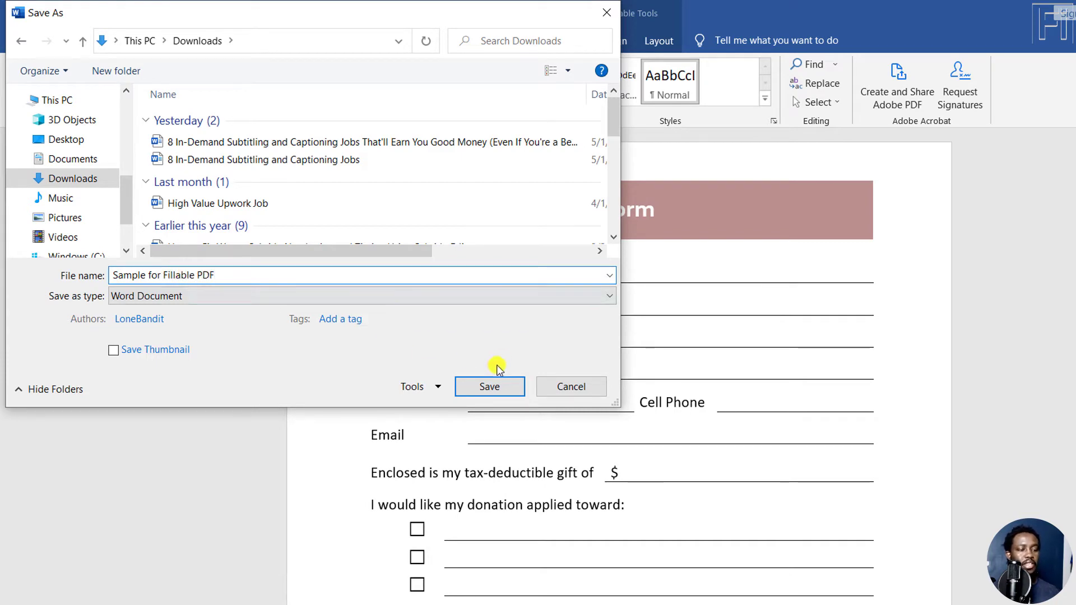
pyautogui.click(488, 385)
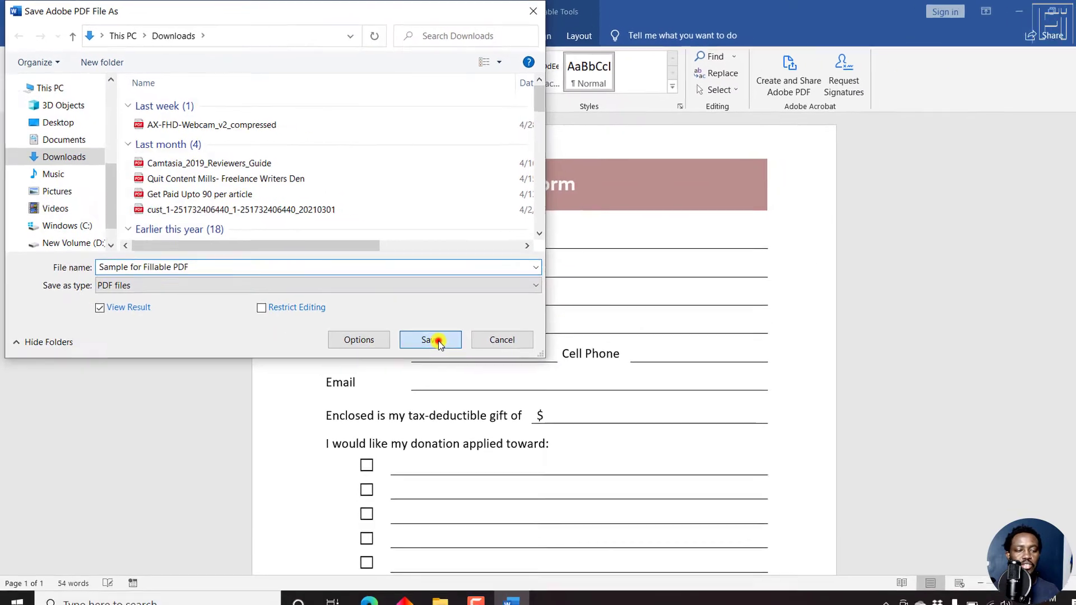
pyautogui.click(488, 383)
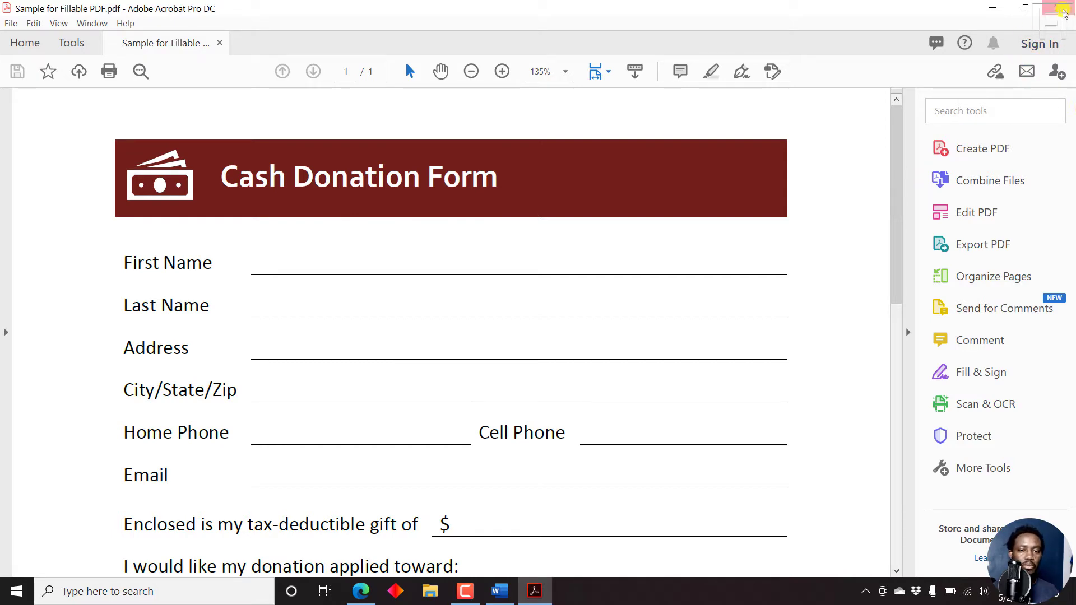
# - Close Adobe Acrobat after reviewing the converted PDF, returning to Word
pyautogui.click(1056, 10)
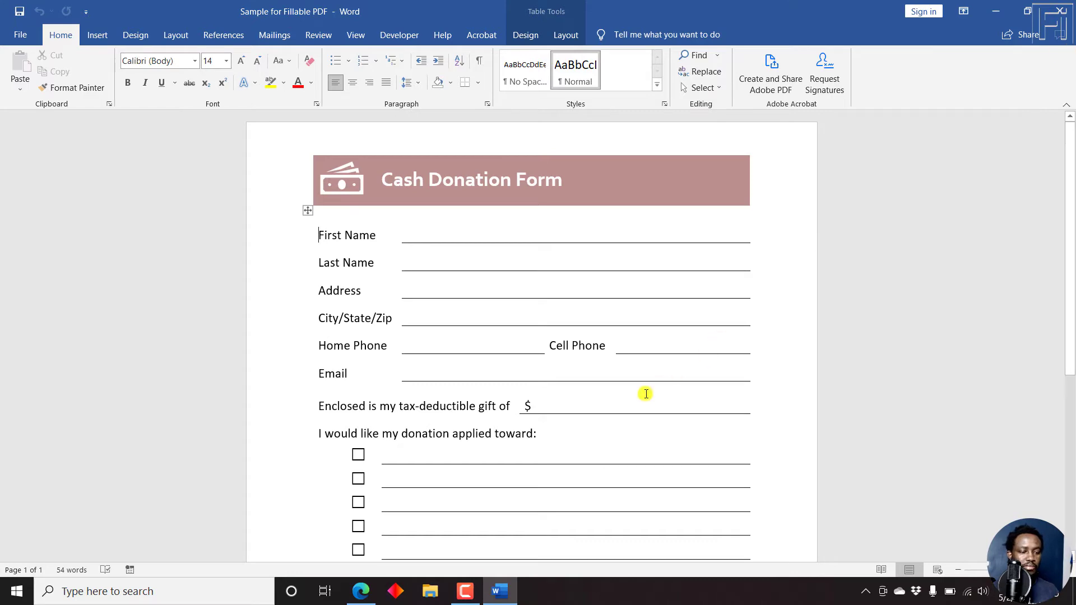
# - In File Explorer's Downloads folder, select Sample for Fillable PDF.pdf
pyautogui.click(430, 592)
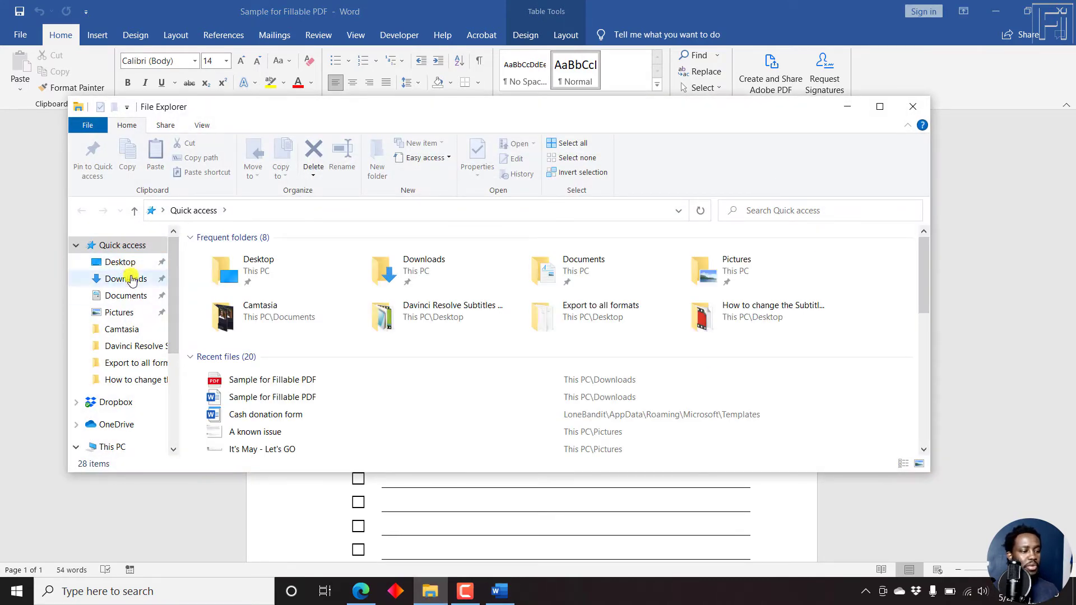
pyautogui.click(125, 278)
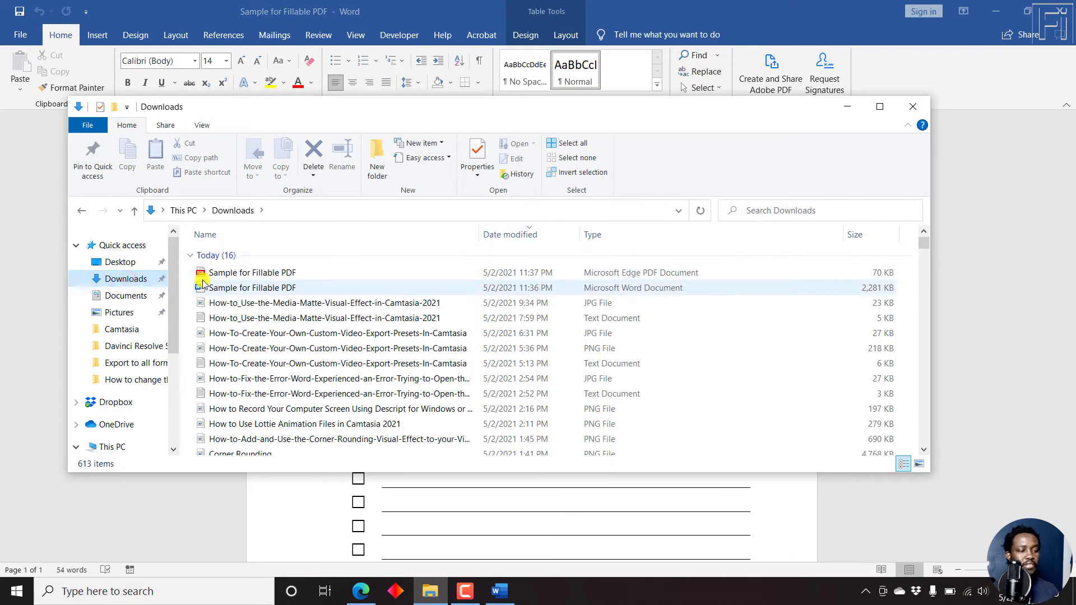
pyautogui.click(245, 275)
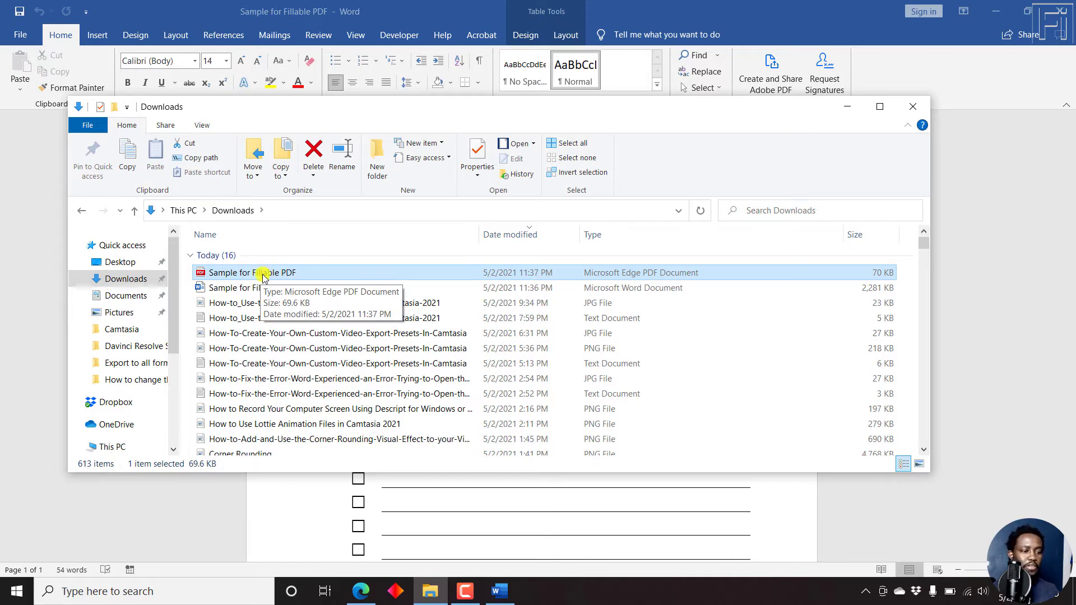
pyautogui.rightClick(263, 274)
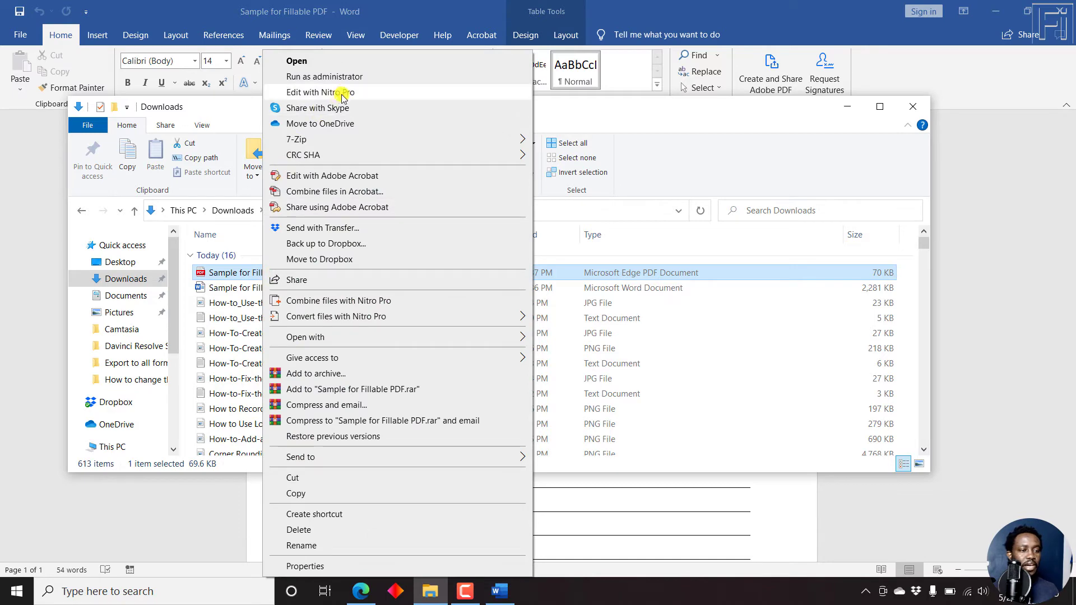
pyautogui.click(218, 272)
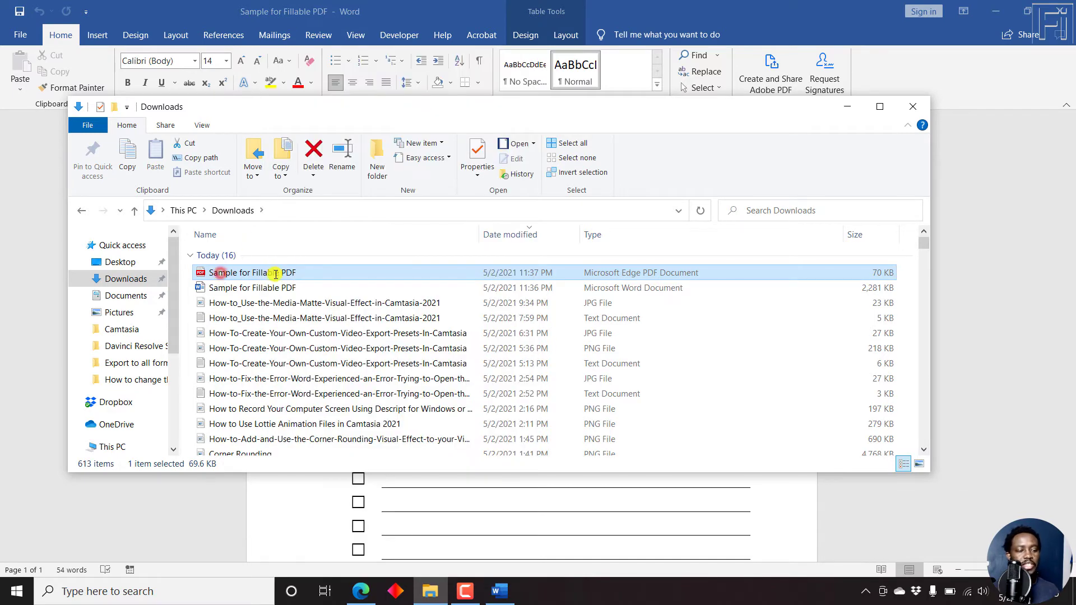
pyautogui.click(354, 273)
# - Open the PDF in Edge, confirm its blank lines aren't fillable, then minimize Edge
pyautogui.doubleClick(276, 273)
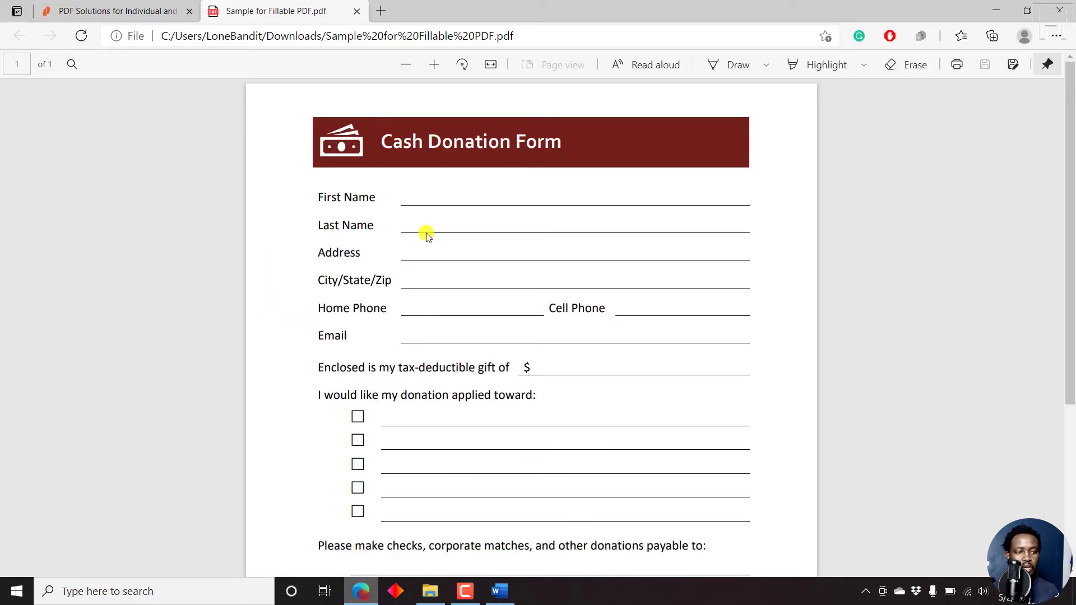
pyautogui.click(387, 192)
pyautogui.moveTo(517, 206)
pyautogui.mouseDown()
pyautogui.moveTo(497, 219)
pyautogui.moveTo(526, 332)
pyautogui.mouseUp()
pyautogui.click(431, 191)
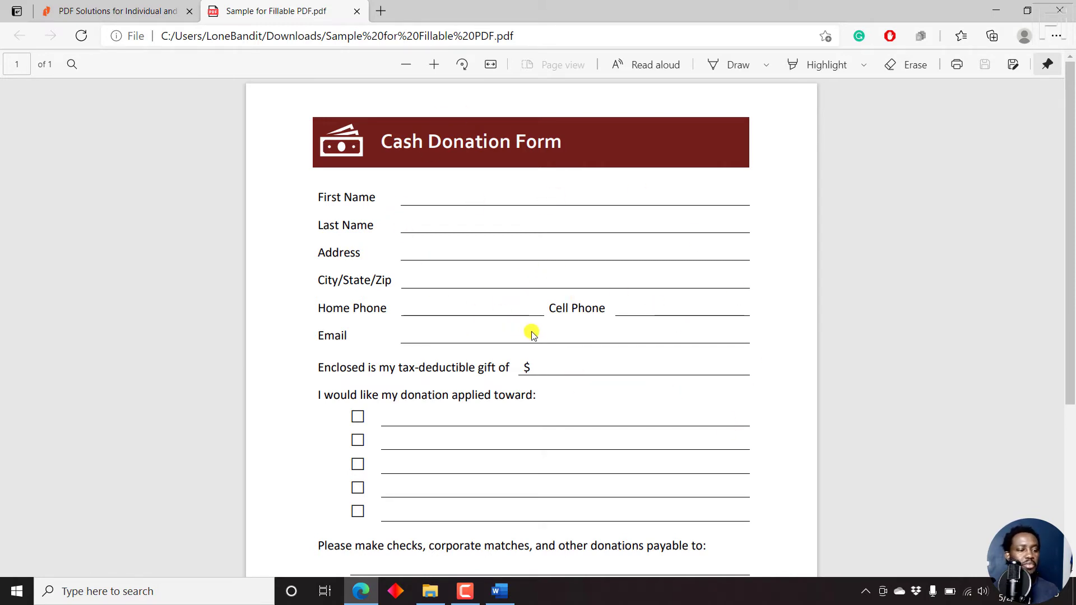
pyautogui.click(996, 10)
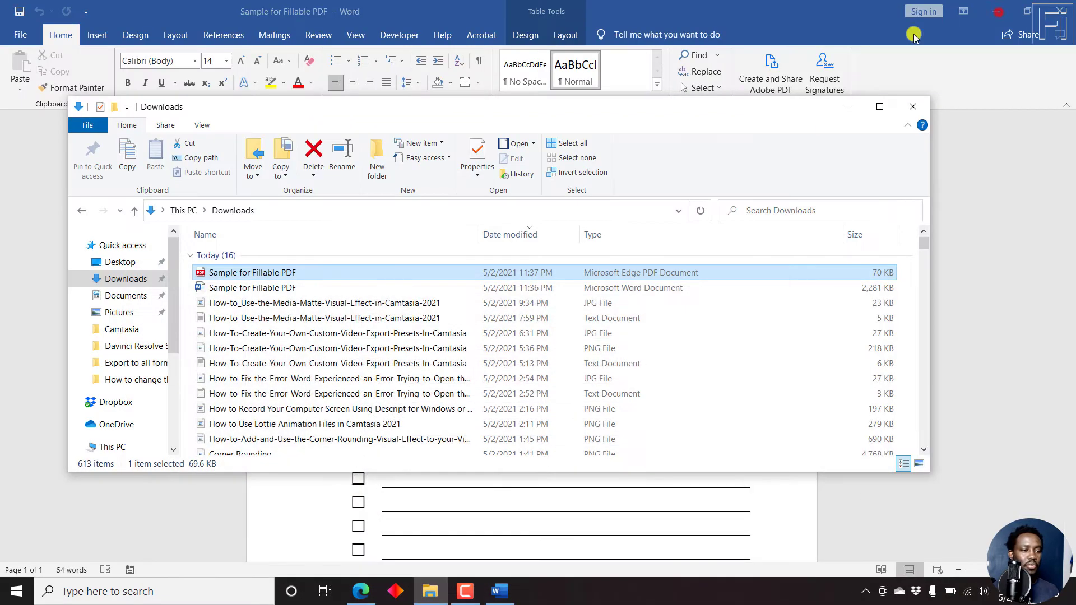
# - Open Sample for Fillable PDF.pdf in Nitro Pro using Edit with Nitro Pro
pyautogui.rightClick(258, 278)
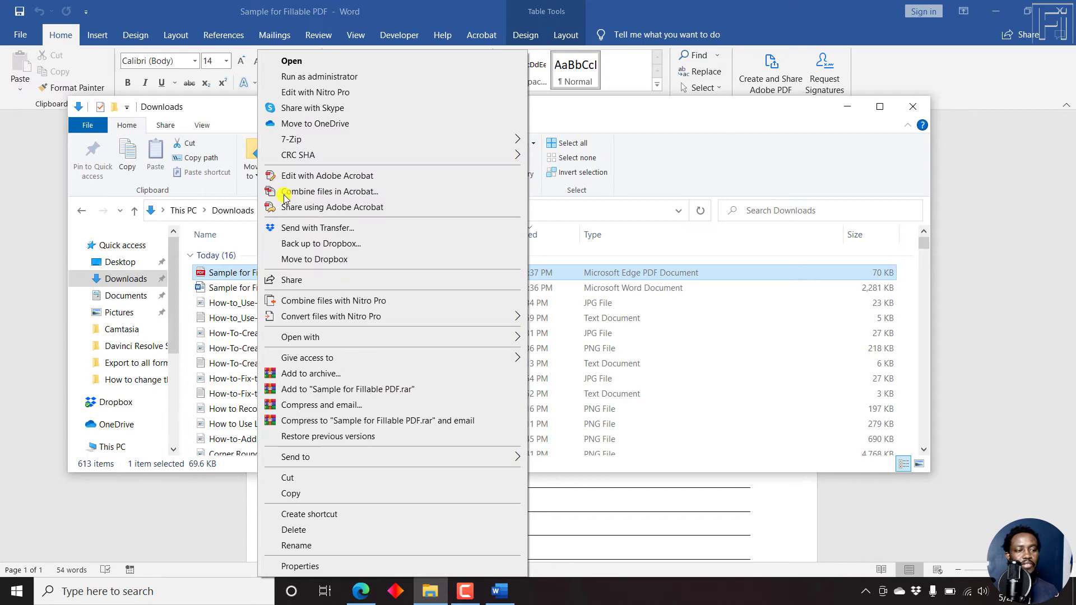
pyautogui.click(328, 92)
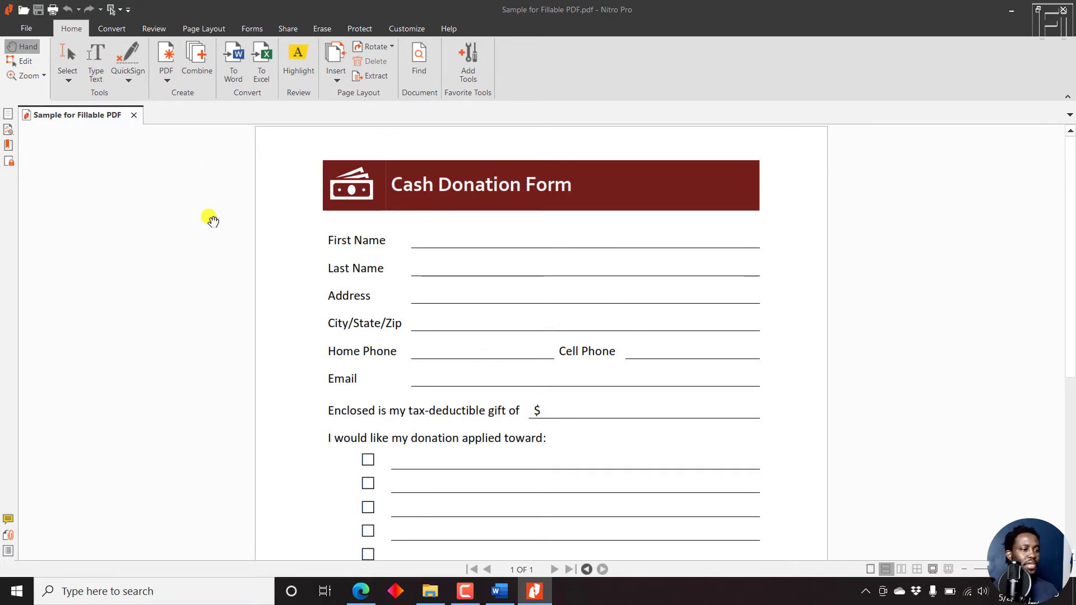
# - Show Nitro Pro's Forms tools, scroll the page, and activate the Text Field tool
pyautogui.click(418, 238)
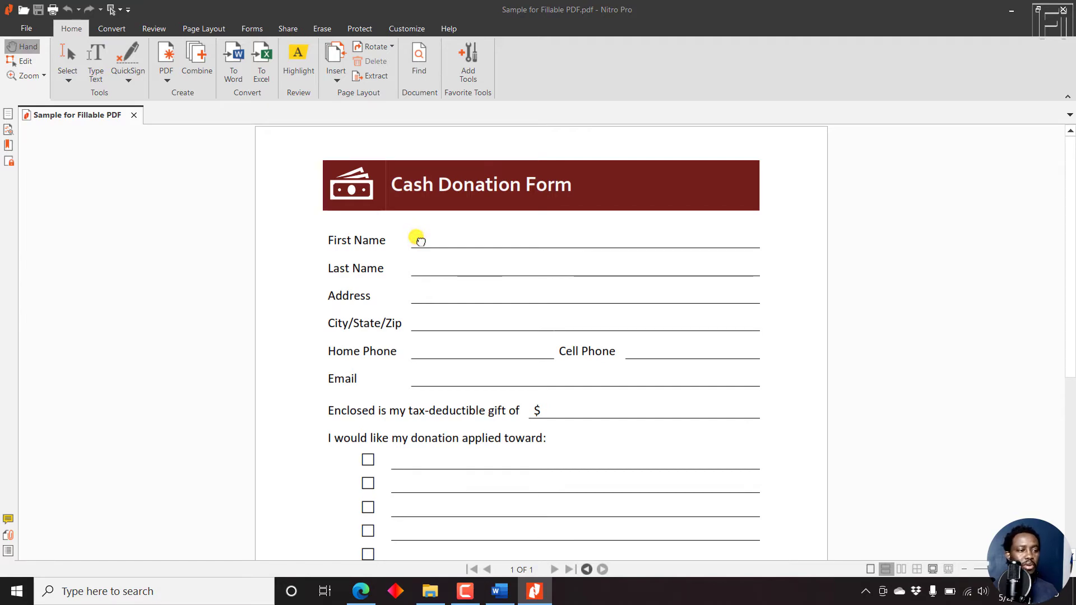
pyautogui.click(252, 29)
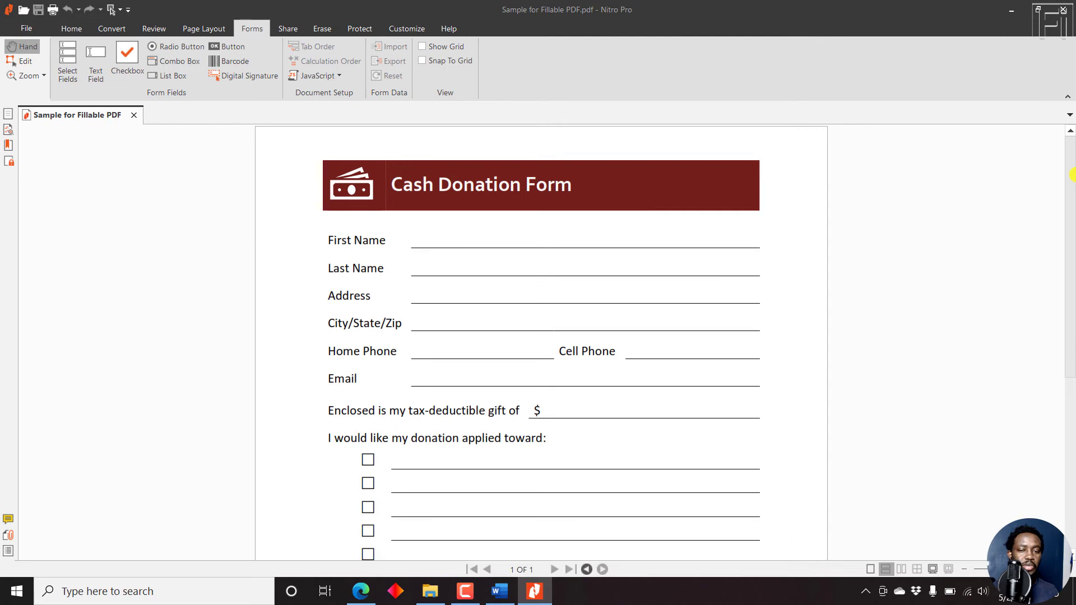
pyautogui.moveTo(1072, 175); pyautogui.dragTo(1069, 135)
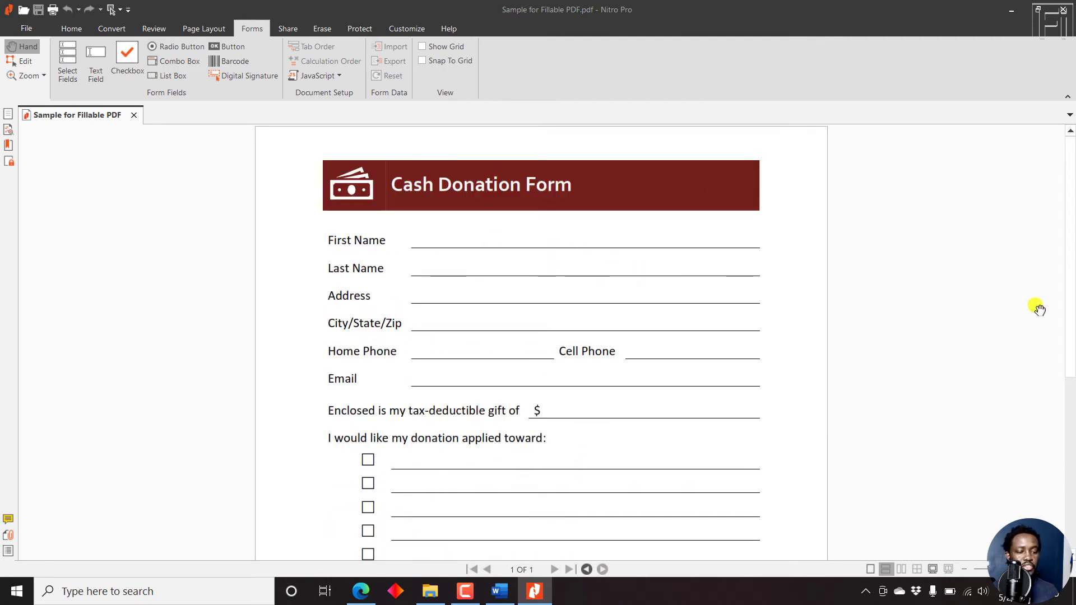
pyautogui.moveTo(1072, 215)
pyautogui.mouseDown()
pyautogui.moveTo(1072, 412)
pyautogui.moveTo(1071, 229)
pyautogui.mouseUp()
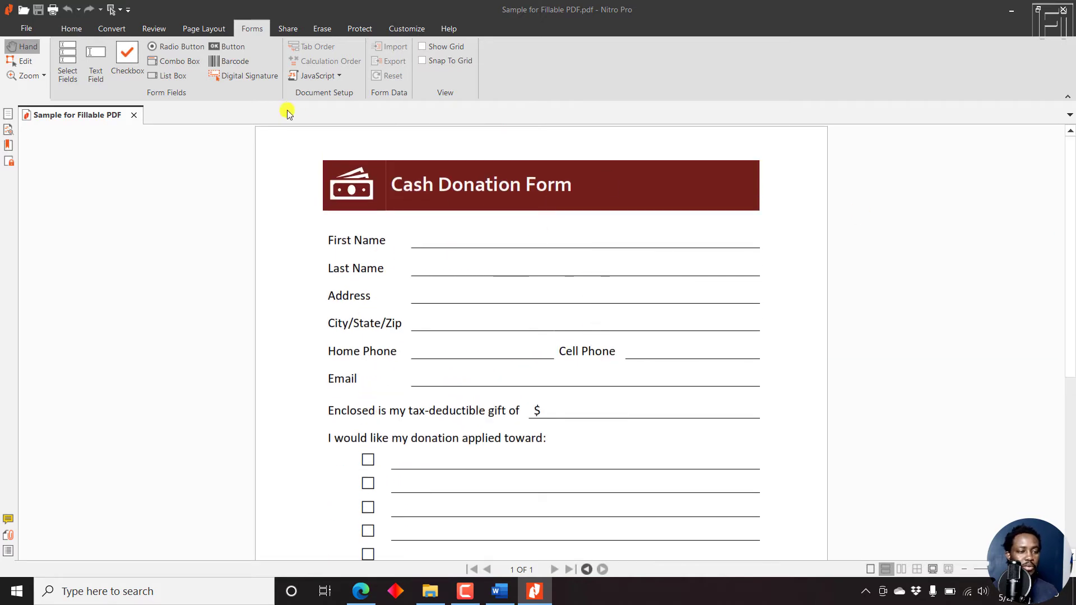
pyautogui.click(92, 58)
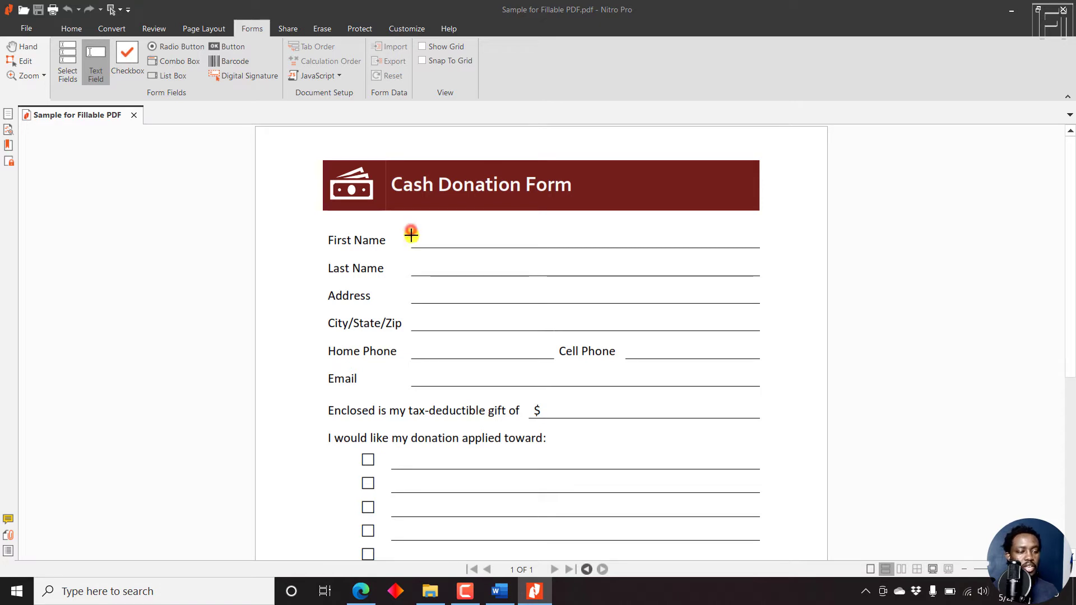
# - Draw text fields on the First Name, Last Name, Address and City/State/Zip lines, heightening First Name
pyautogui.moveTo(410, 234); pyautogui.dragTo(716, 248)
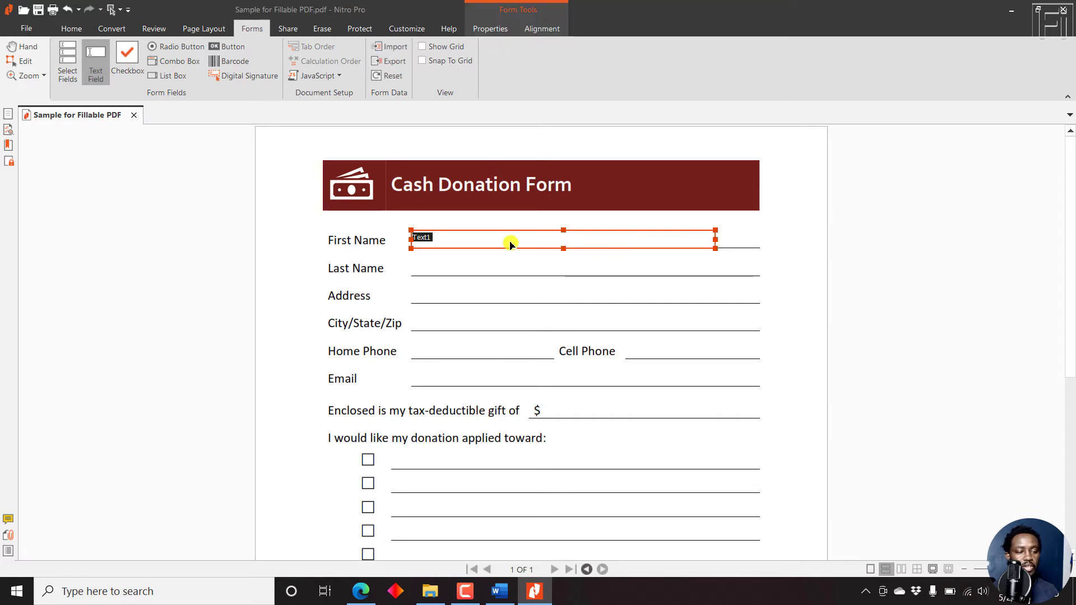
pyautogui.click(525, 236)
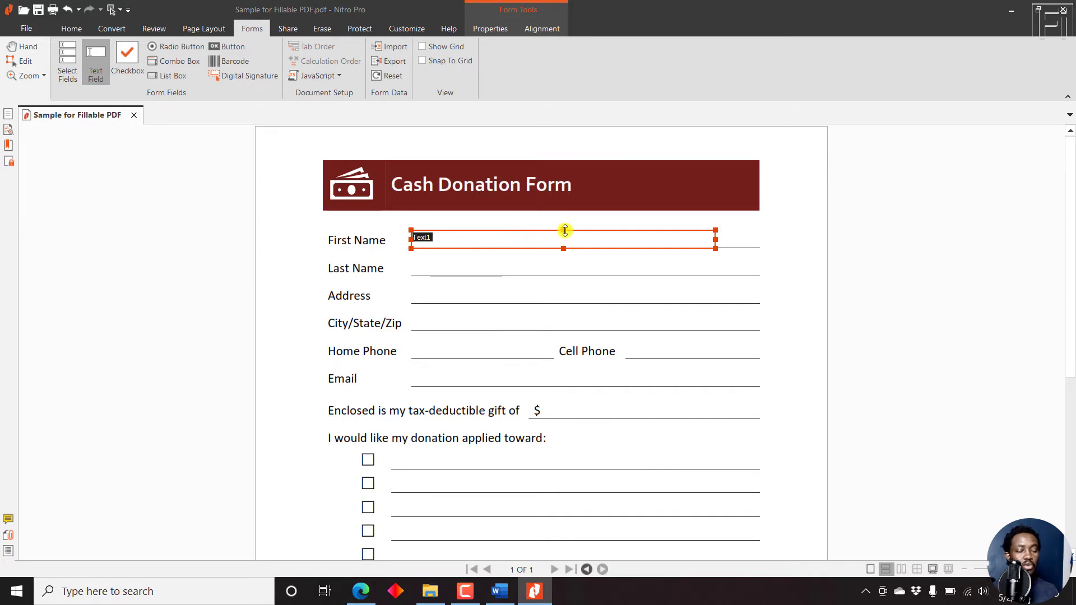
pyautogui.moveTo(565, 230); pyautogui.dragTo(563, 223)
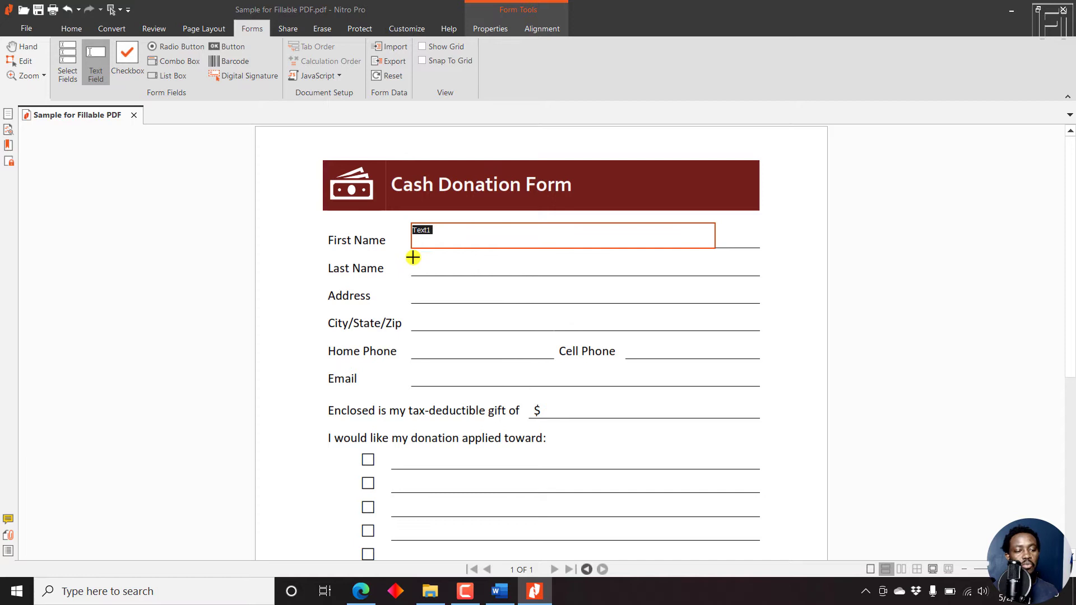
pyautogui.moveTo(413, 255); pyautogui.dragTo(716, 276)
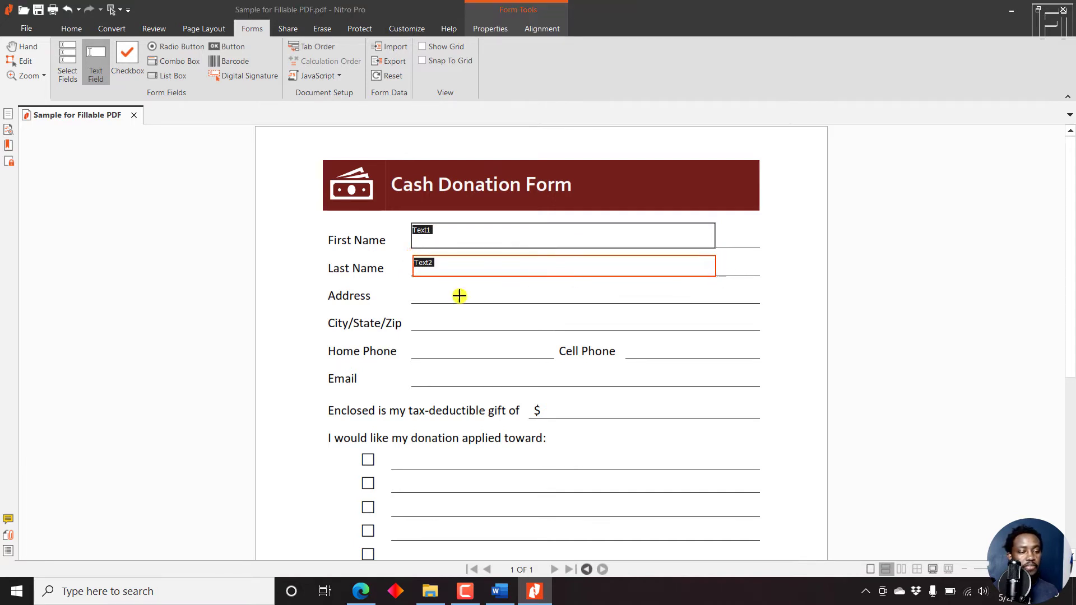
pyautogui.moveTo(413, 285); pyautogui.dragTo(718, 304)
pyautogui.moveTo(417, 309); pyautogui.dragTo(717, 330)
# - Add text fields on the Home Phone, Cell Phone and Email lines, heightening the gift amount field
pyautogui.moveTo(415, 336); pyautogui.dragTo(554, 357)
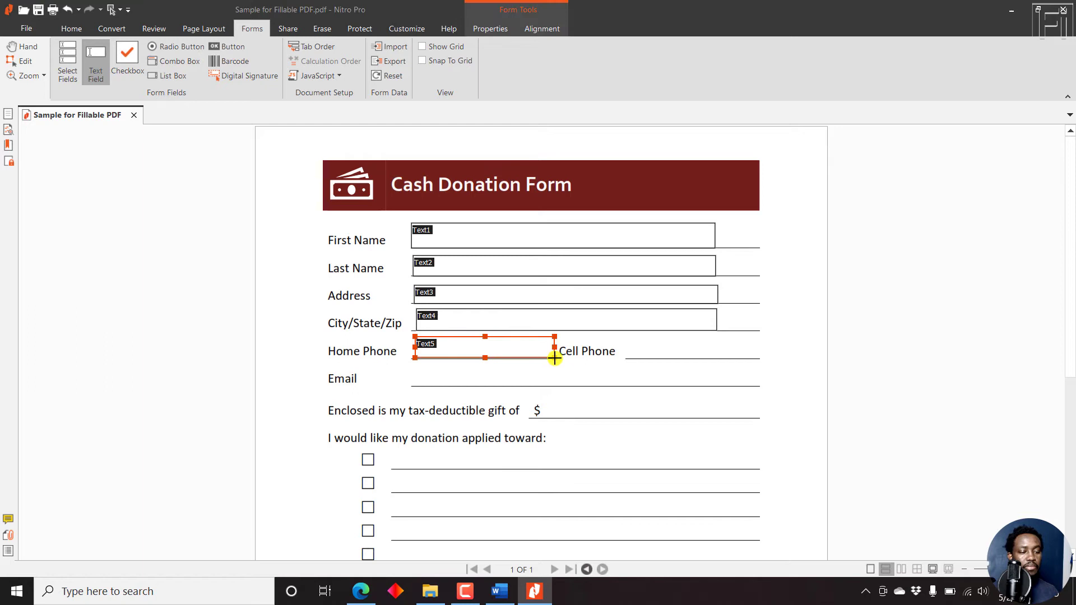
pyautogui.moveTo(630, 342); pyautogui.dragTo(731, 357)
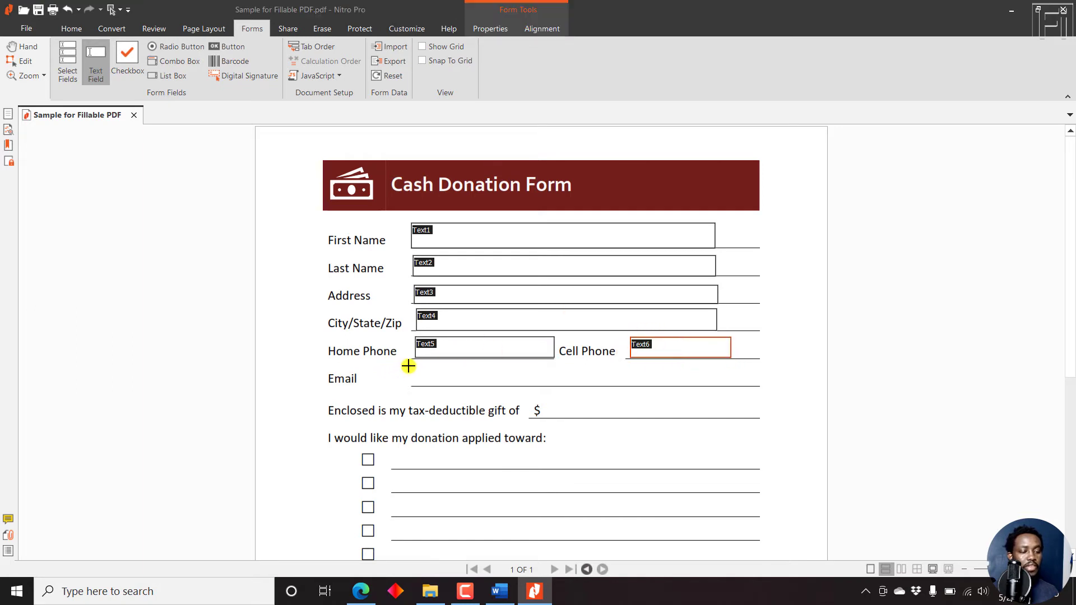
pyautogui.moveTo(409, 367); pyautogui.dragTo(679, 419)
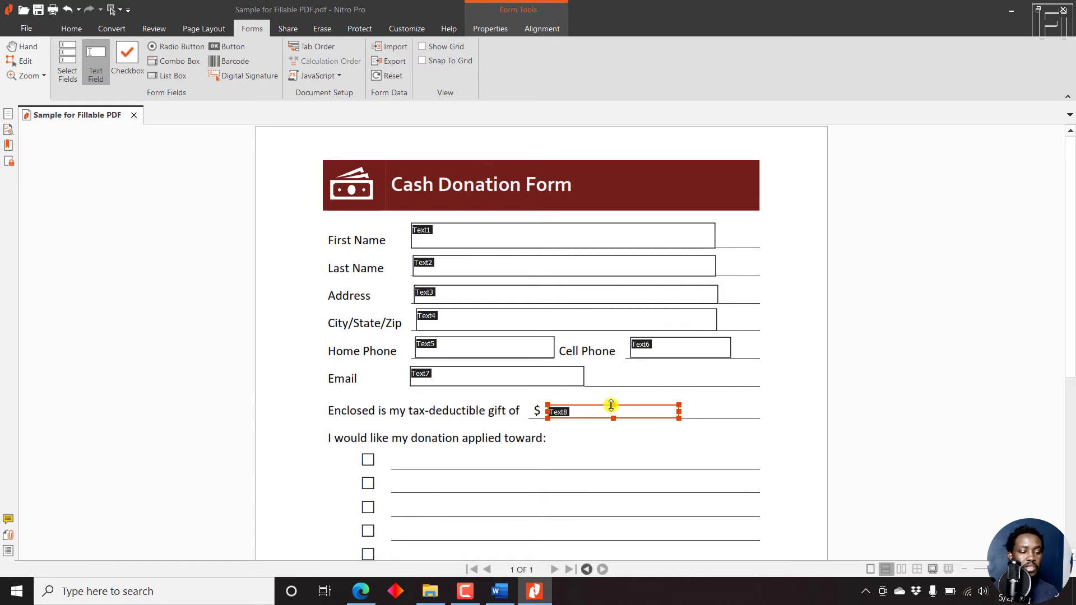
pyautogui.moveTo(611, 405); pyautogui.dragTo(611, 398)
pyautogui.press('Escape')
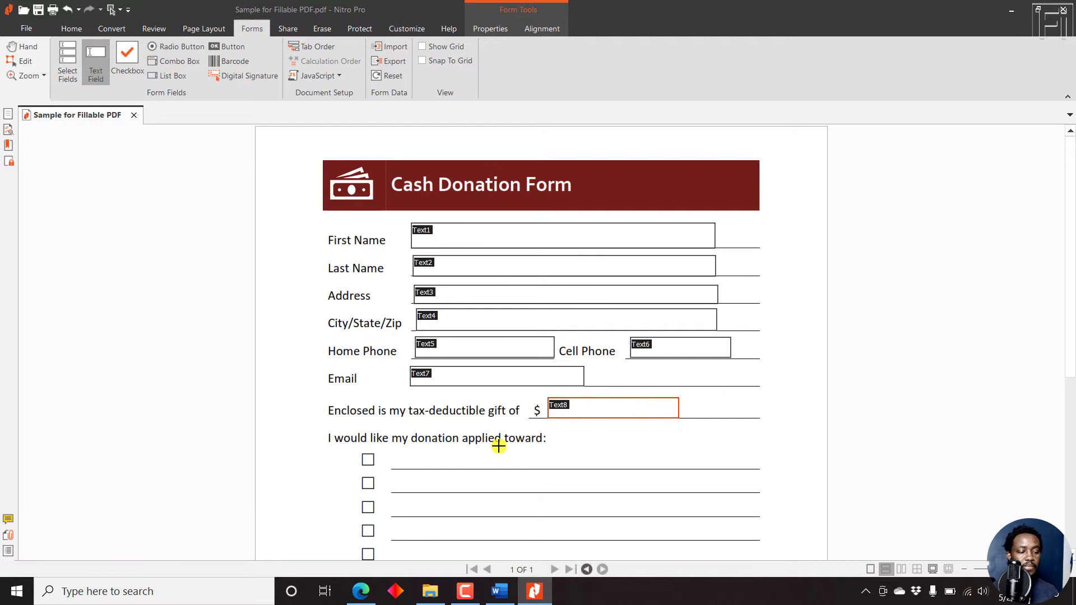
# - Draw text fields Text9–Text13 on the five 'donation applied toward' lines
pyautogui.scroll(-3, 1071, 355)
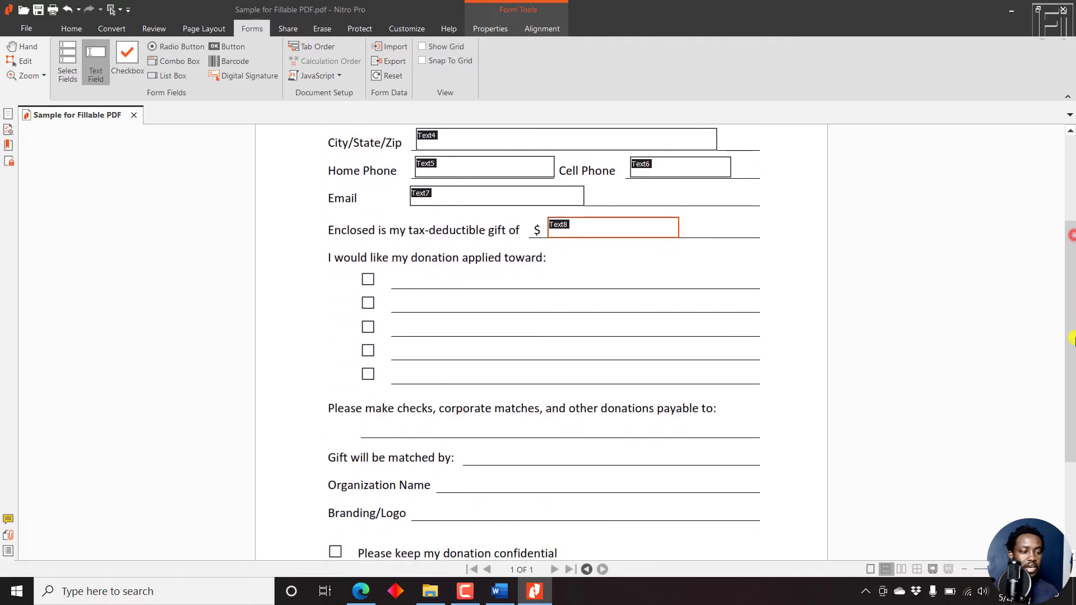
pyautogui.scroll(-1, 1071, 356)
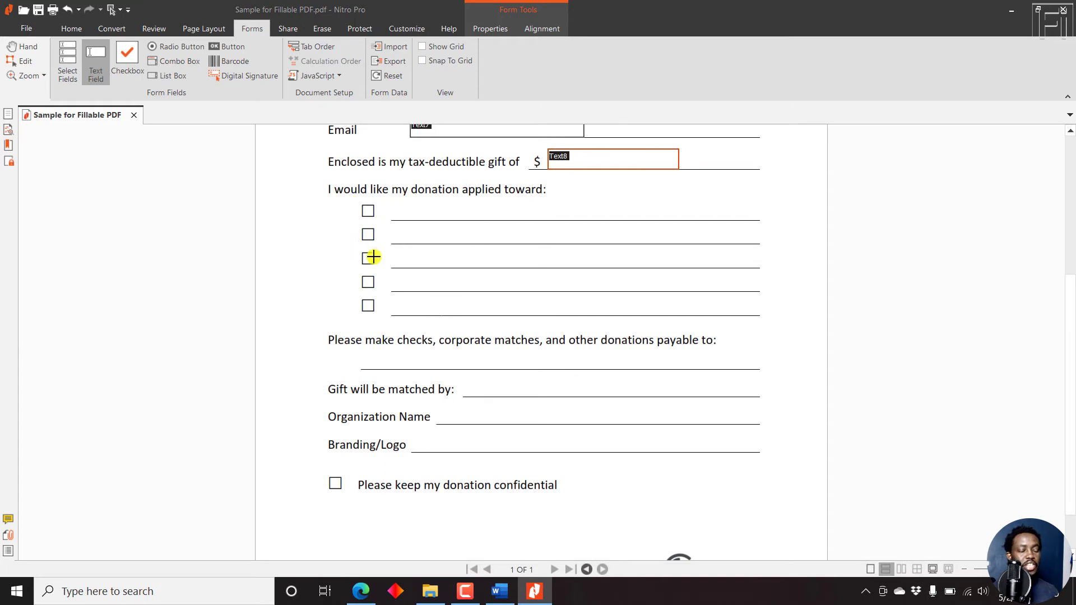
pyautogui.moveTo(389, 198); pyautogui.dragTo(586, 221)
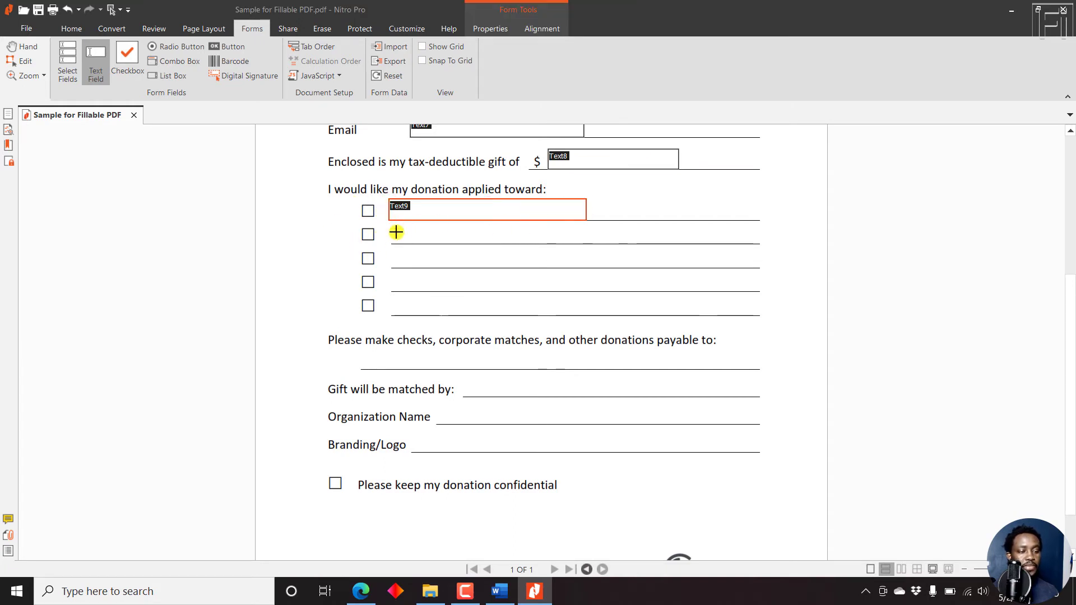
pyautogui.moveTo(388, 227); pyautogui.dragTo(586, 242)
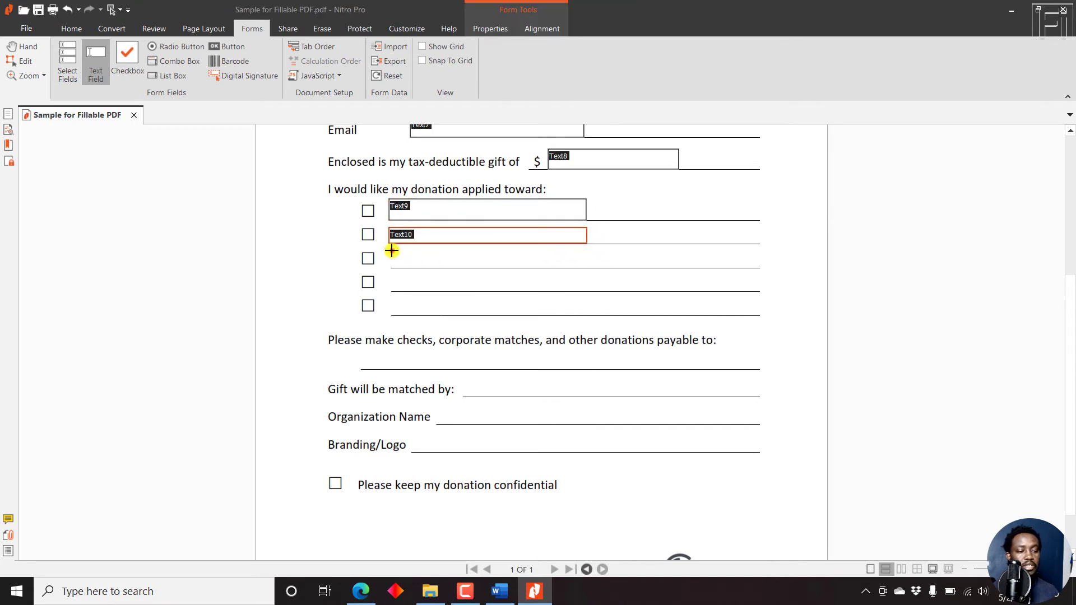
pyautogui.moveTo(391, 250); pyautogui.dragTo(587, 270)
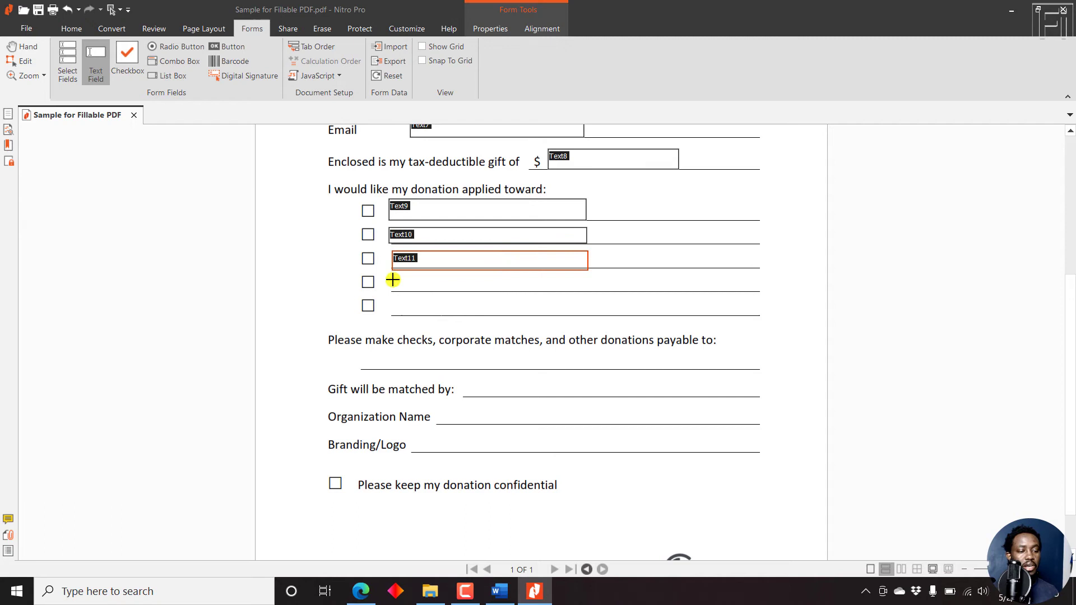
pyautogui.moveTo(392, 274); pyautogui.dragTo(592, 292)
pyautogui.moveTo(392, 300); pyautogui.dragTo(594, 317)
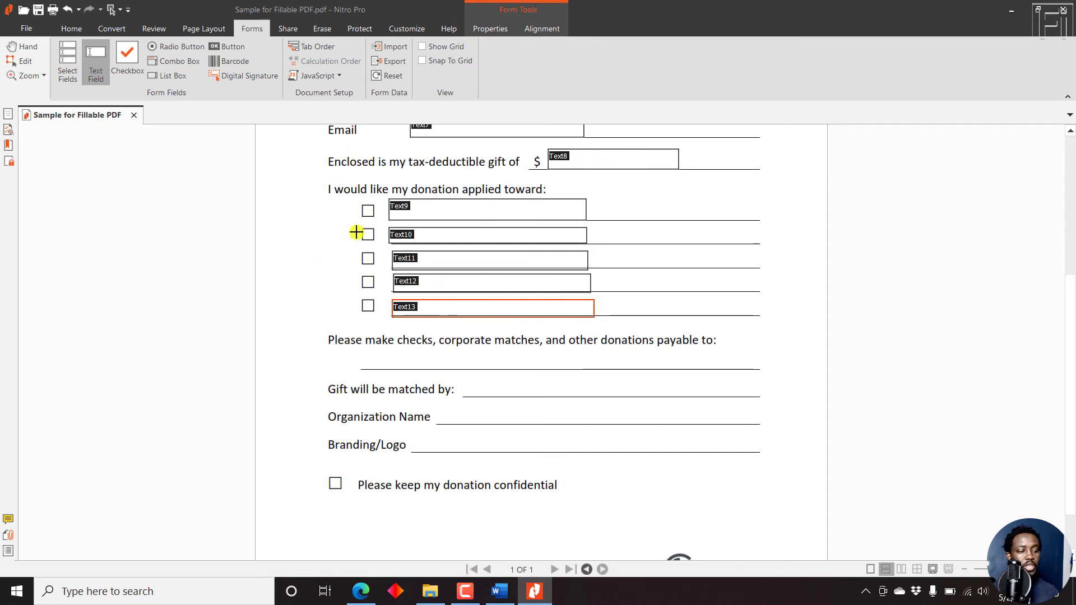
# - Draw a checkbox field over the first donation-purpose box
pyautogui.click(127, 56)
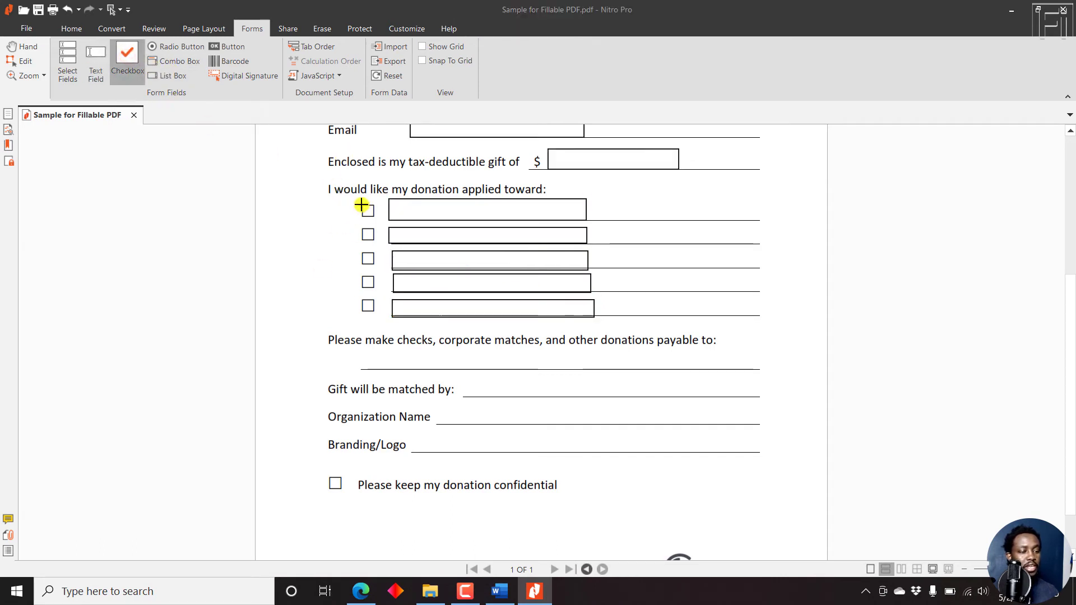
pyautogui.moveTo(361, 207)
pyautogui.mouseDown()
pyautogui.moveTo(373, 214)
pyautogui.moveTo(362, 255)
pyautogui.moveTo(374, 285)
pyautogui.moveTo(362, 299)
pyautogui.moveTo(376, 315)
pyautogui.mouseUp()
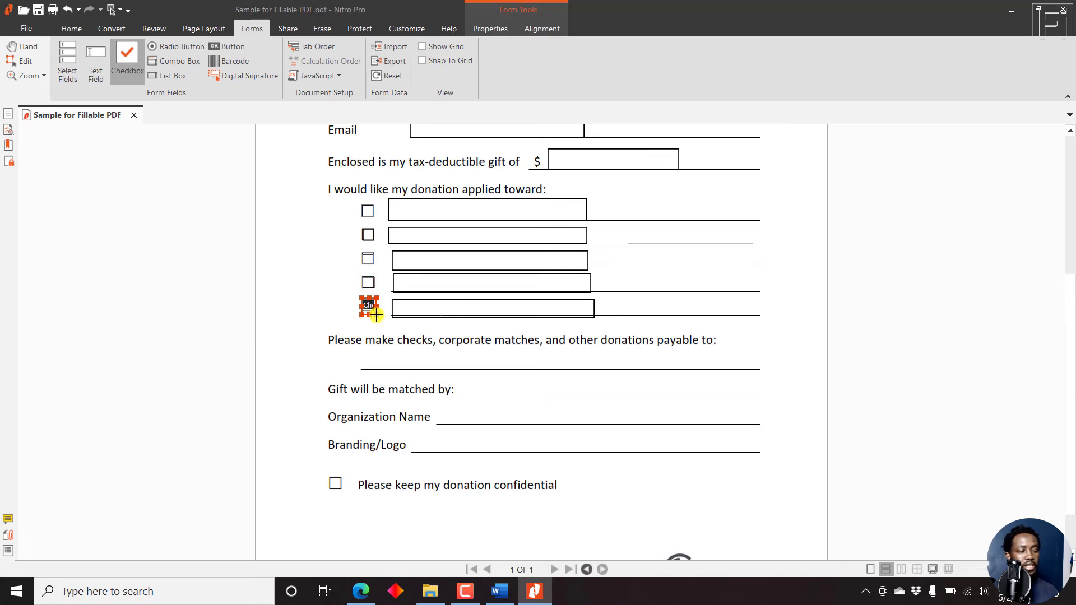
# - Add text fields on the payable-to, matched-by, Organization Name and Branding/Logo lines, plus a confidentiality checkbox
pyautogui.click(107, 74)
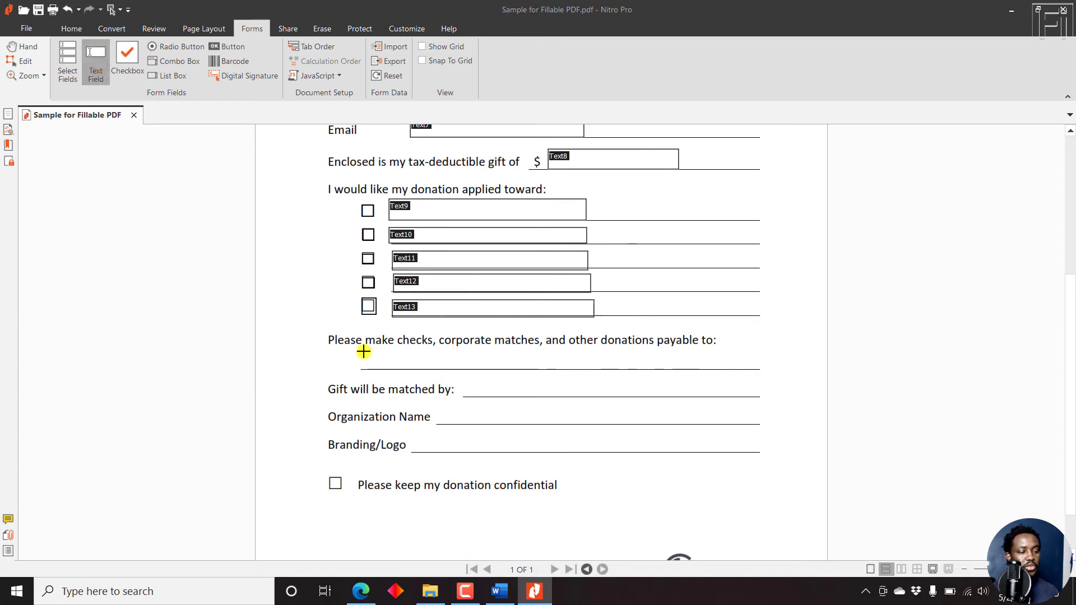
pyautogui.moveTo(363, 351); pyautogui.dragTo(724, 368)
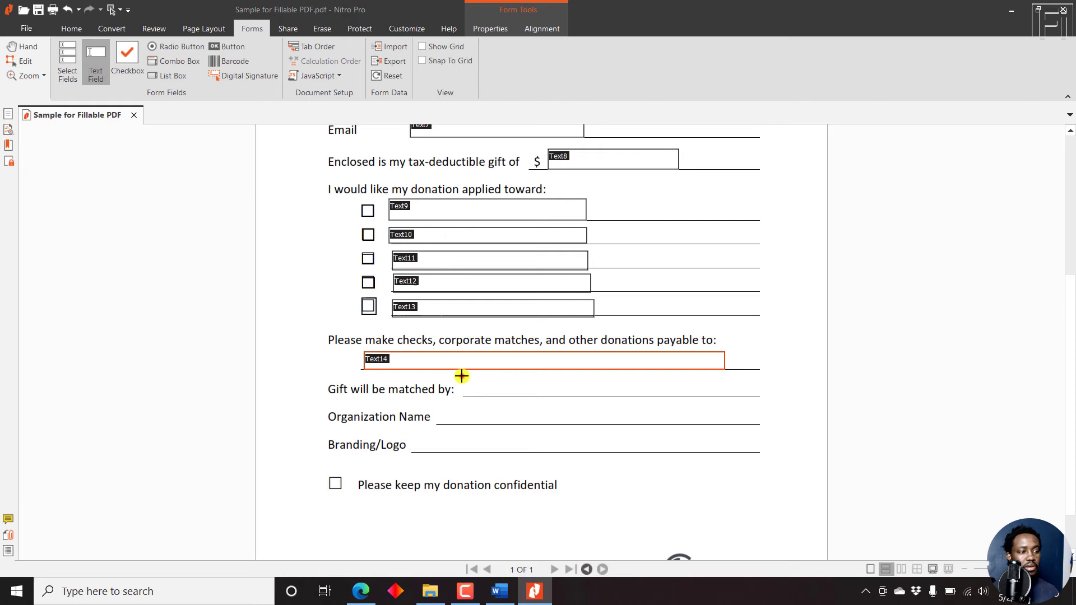
pyautogui.moveTo(462, 377); pyautogui.dragTo(727, 397)
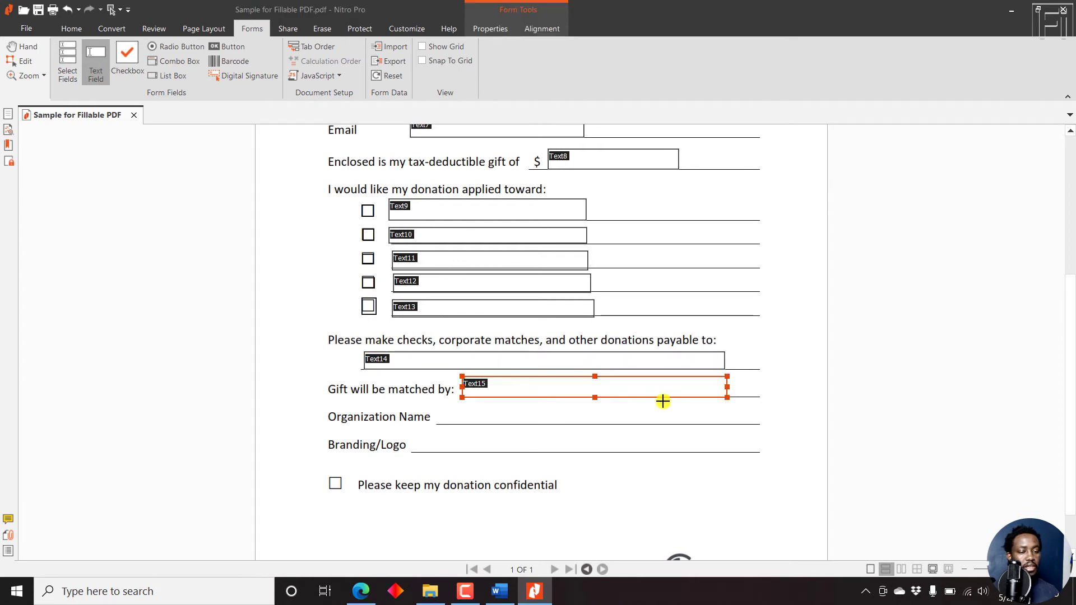
pyautogui.moveTo(437, 405); pyautogui.dragTo(712, 426)
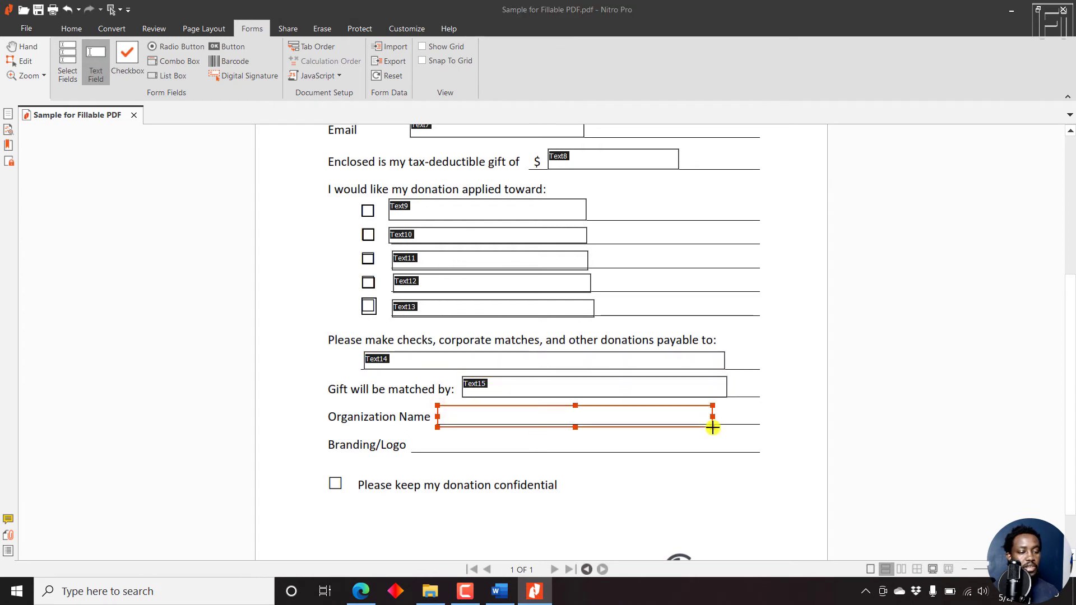
pyautogui.moveTo(413, 430); pyautogui.dragTo(719, 453)
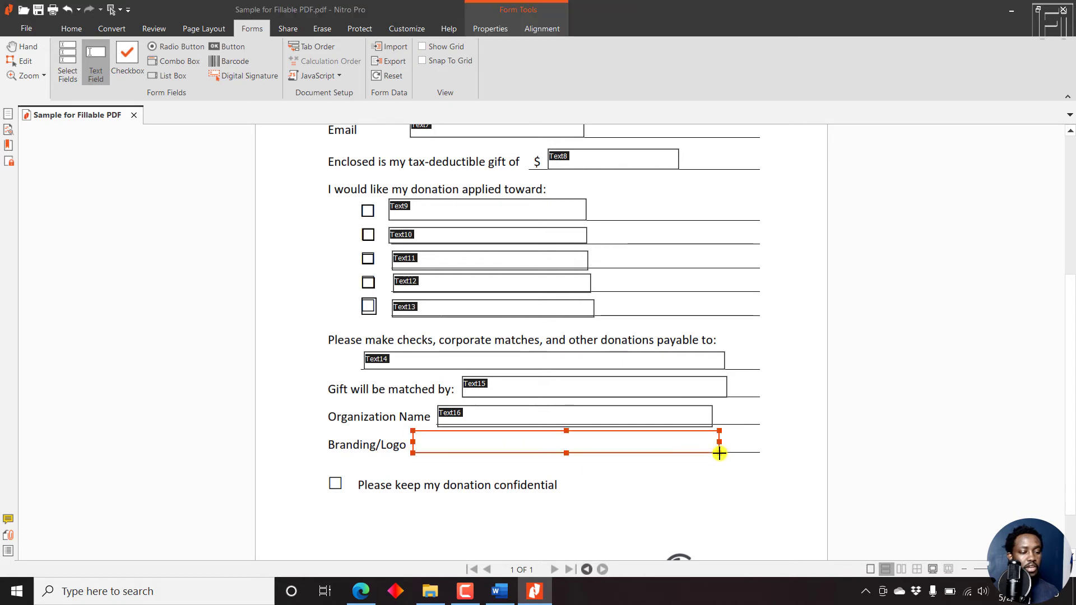
pyautogui.click(125, 72)
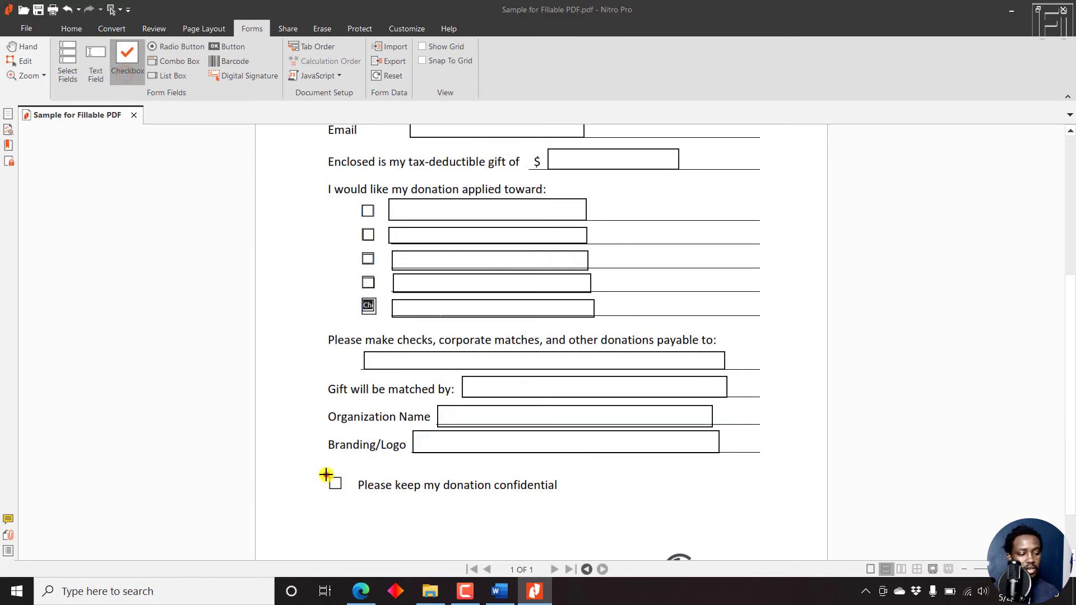
pyautogui.moveTo(326, 476); pyautogui.dragTo(343, 491)
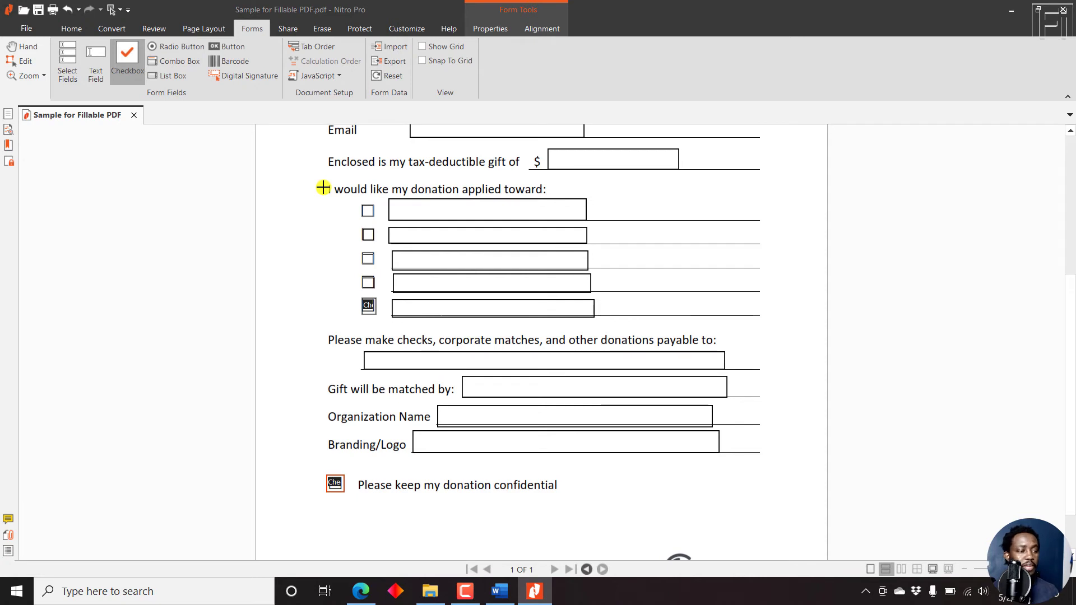
# - Save the form to Downloads as 'Sample for Fillable PDF - Done'
pyautogui.click(15, 29)
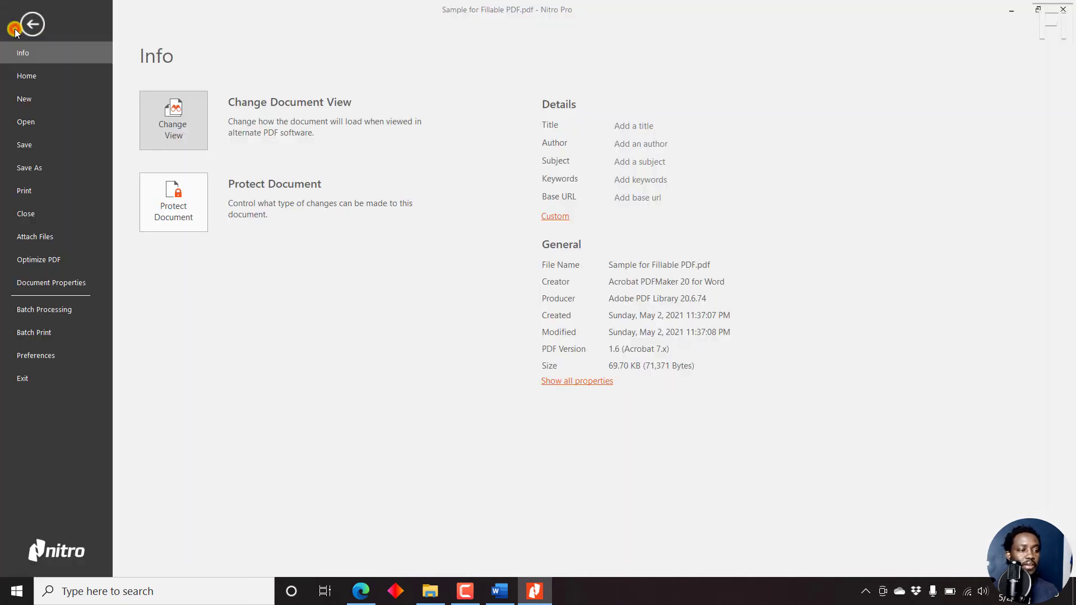
pyautogui.click(31, 167)
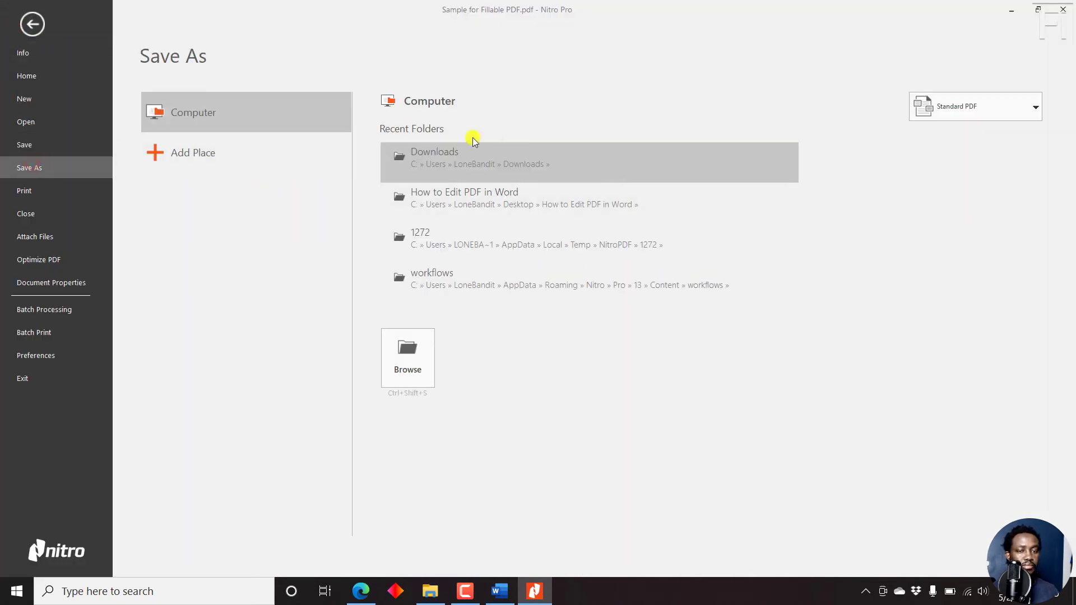
pyautogui.click(454, 156)
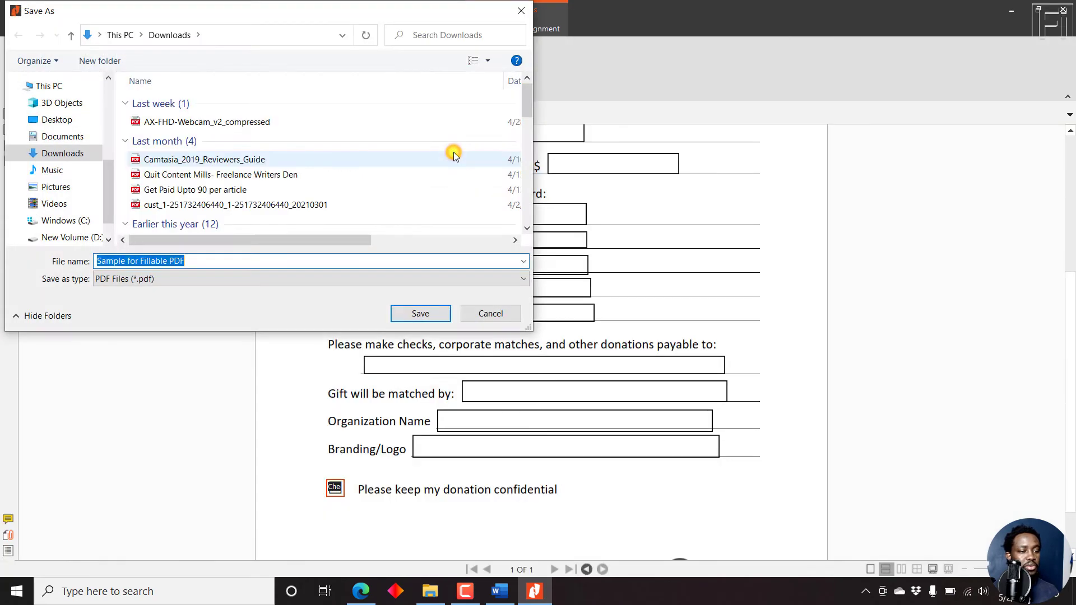
pyautogui.click(220, 265)
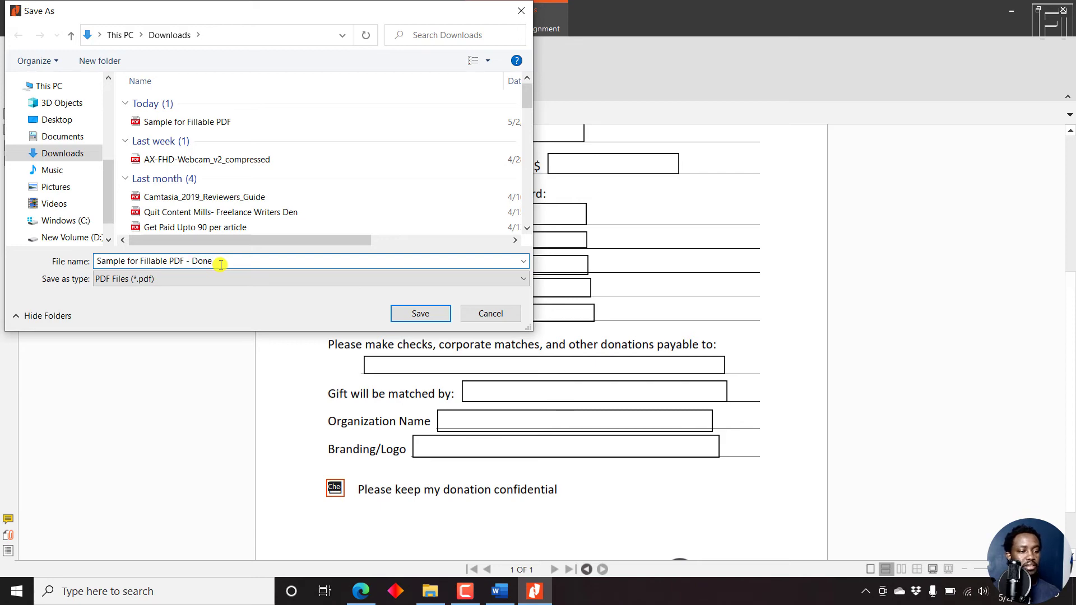
pyautogui.press('Return')
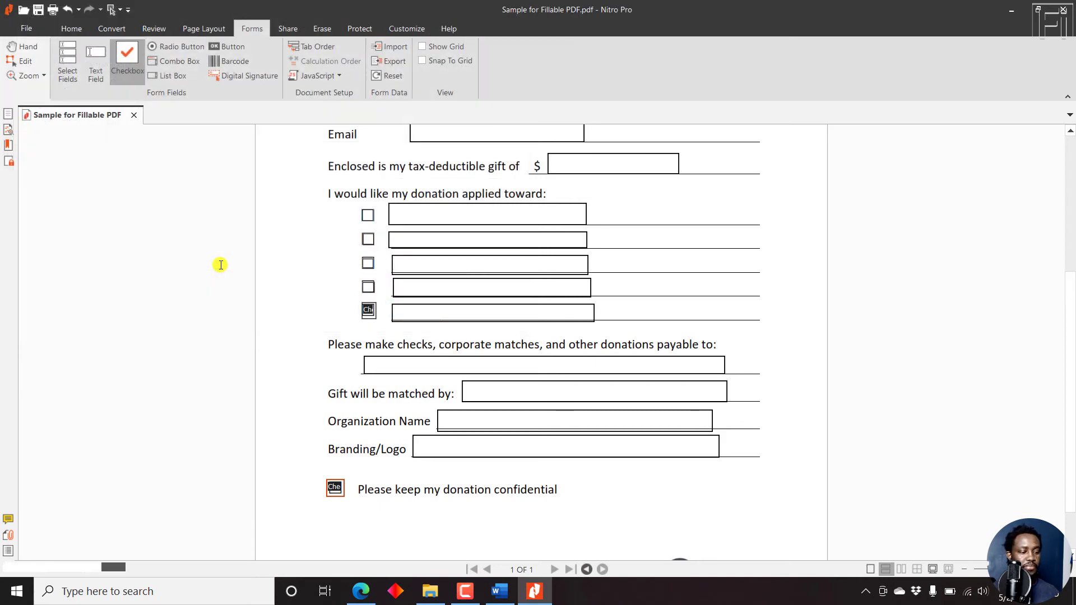
# - Open 'Sample for Fillable PDF - Done' from the refreshed Downloads folder in Edge
pyautogui.click(430, 591)
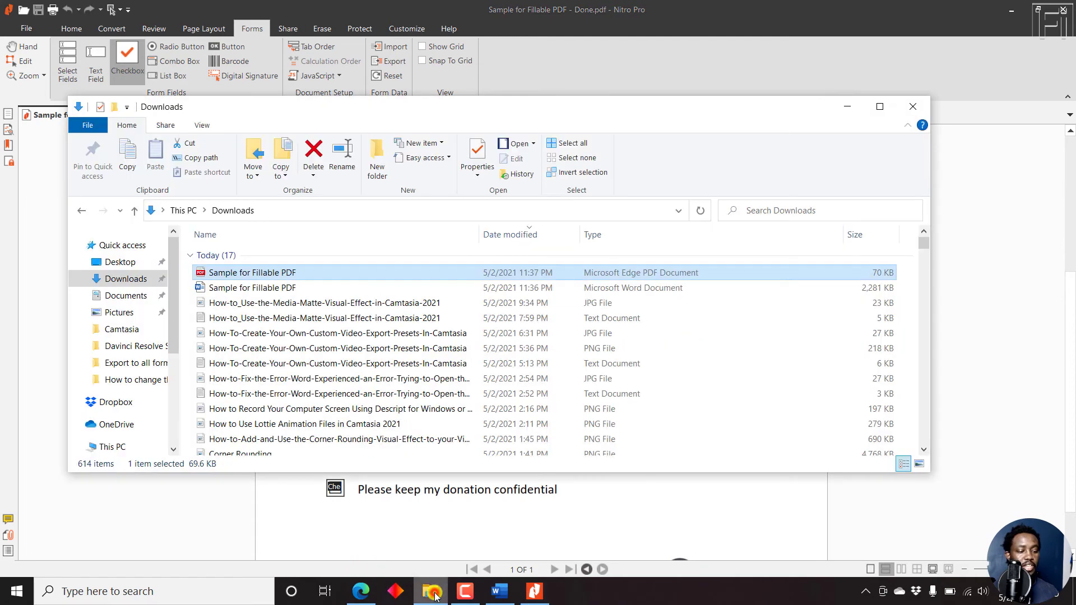
pyautogui.click(701, 212)
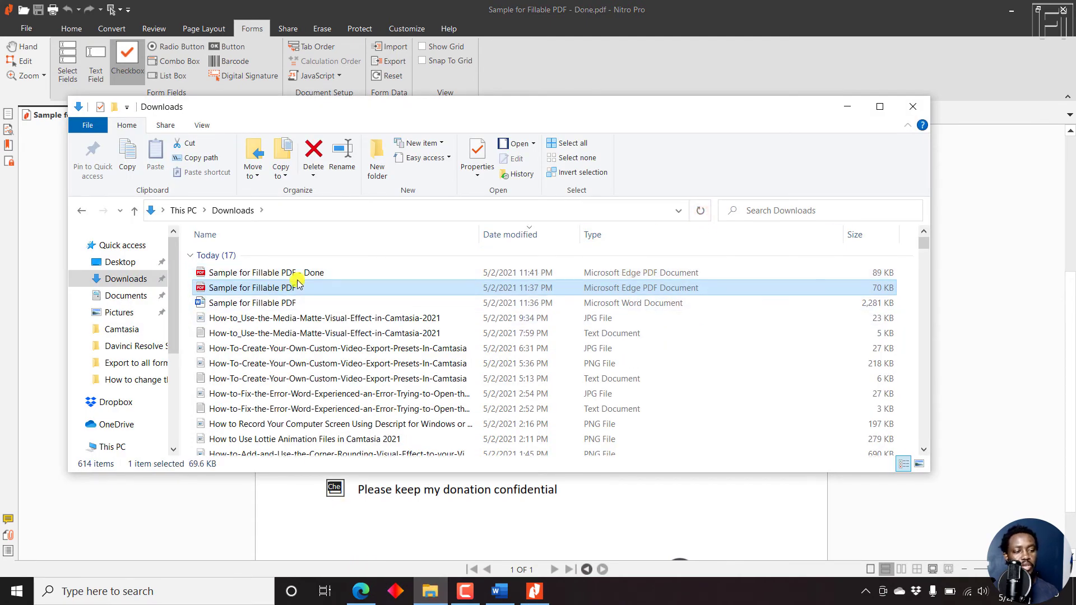
pyautogui.click(280, 273)
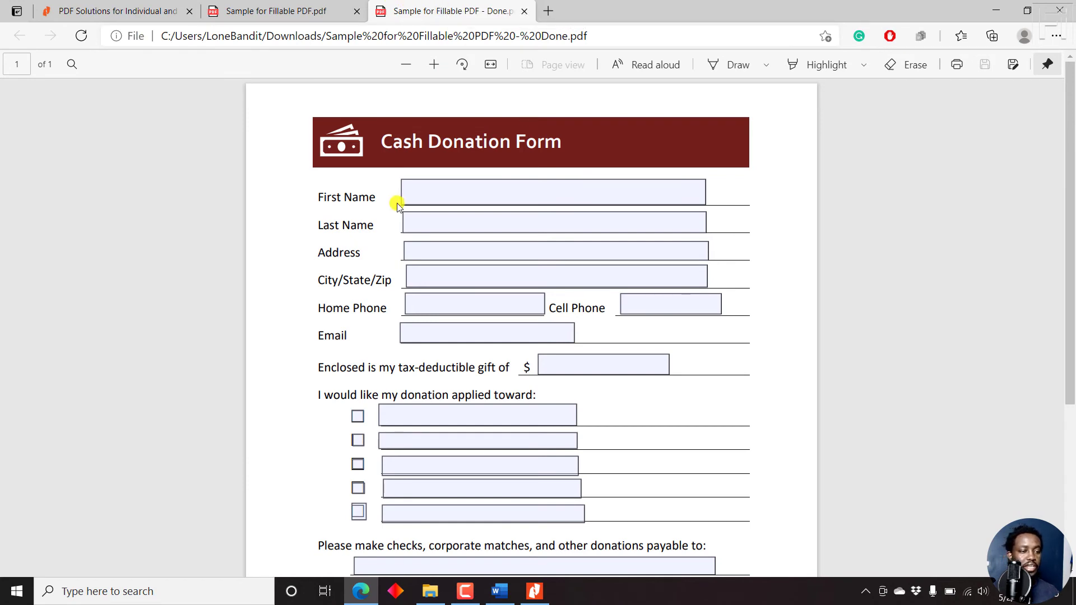
# - Compare the original and Done tabs, confirming the name, address, city and phone fields are fillable
pyautogui.click(317, 4)
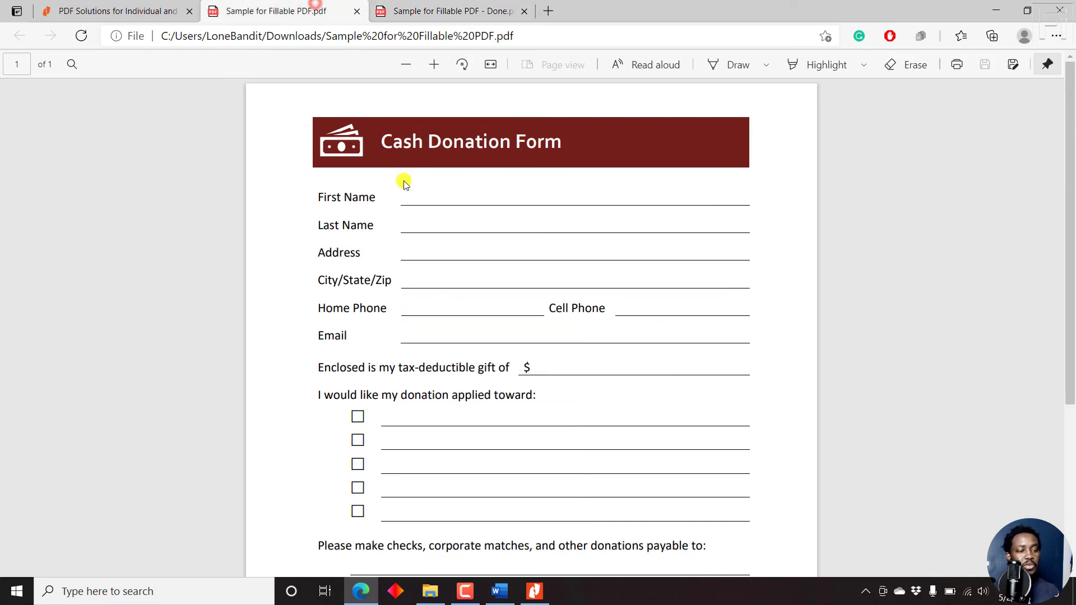
pyautogui.click(392, 12)
pyautogui.click(432, 198)
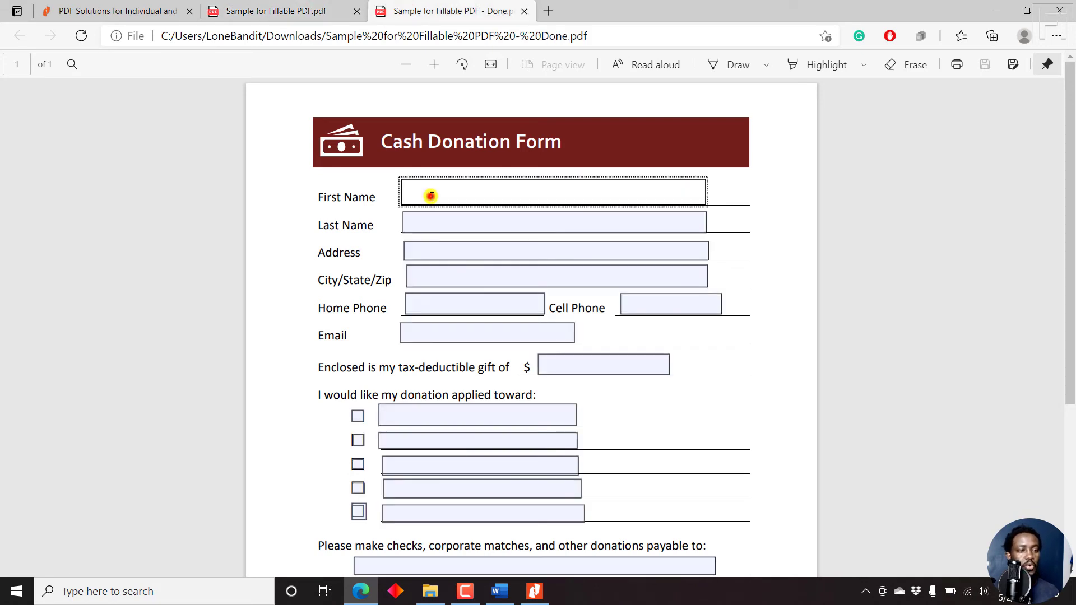
pyautogui.click(412, 222)
pyautogui.click(426, 249)
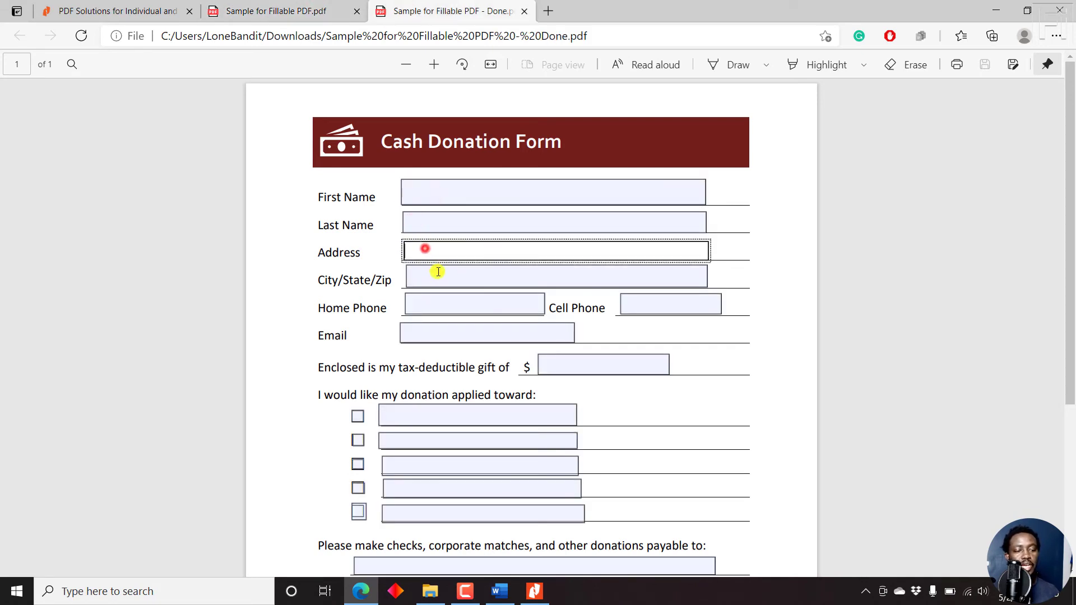
pyautogui.click(437, 272)
pyautogui.click(443, 294)
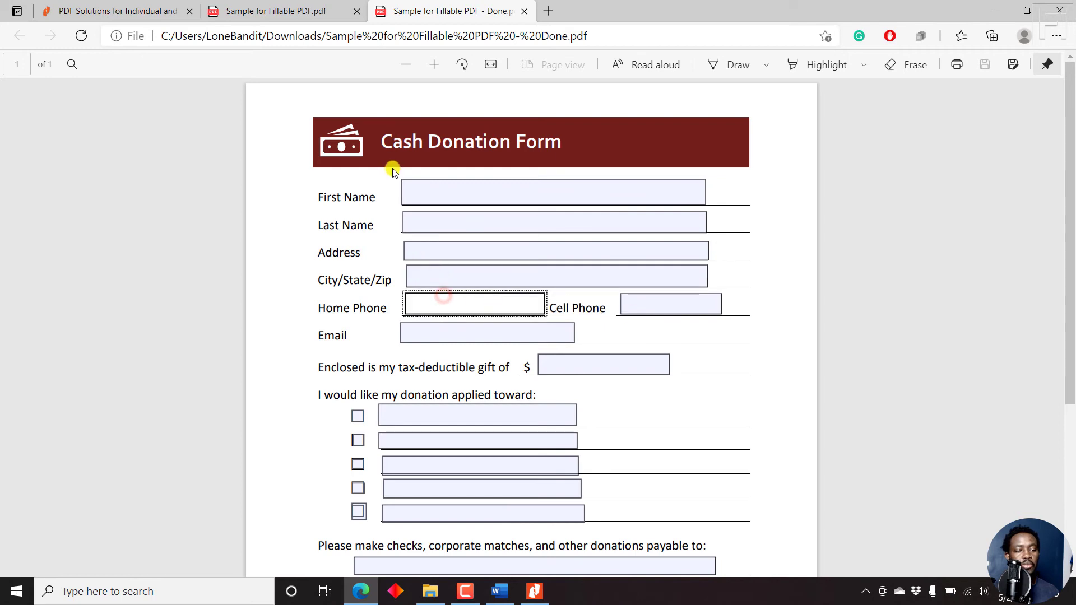
# - Enter the donor's first name, last name, address and a 1,000 gift amount
pyautogui.click(435, 184)
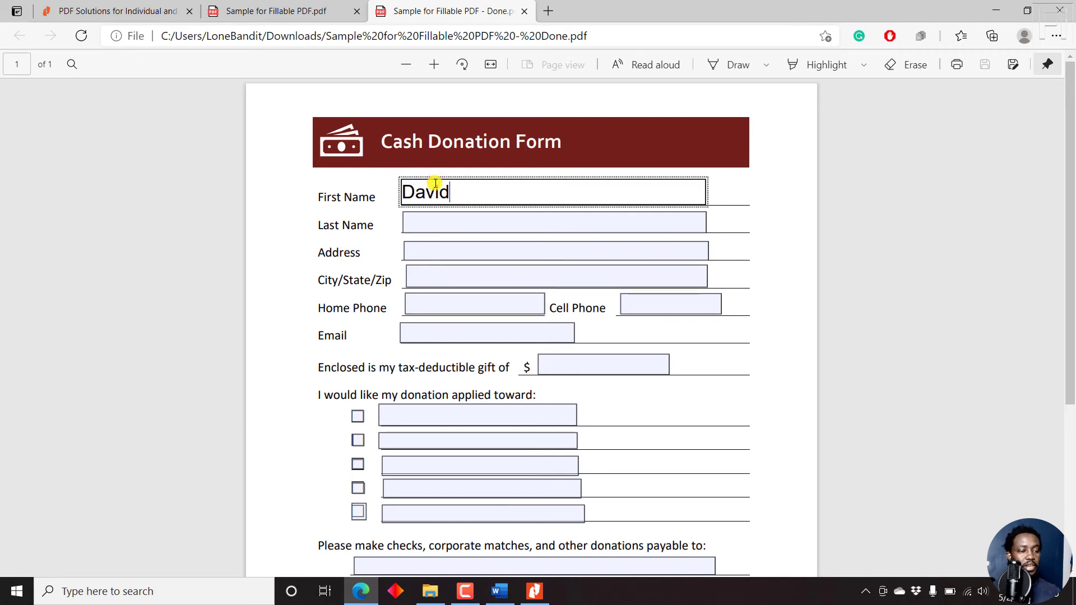
pyautogui.click(452, 226)
pyautogui.write('Mbugua')
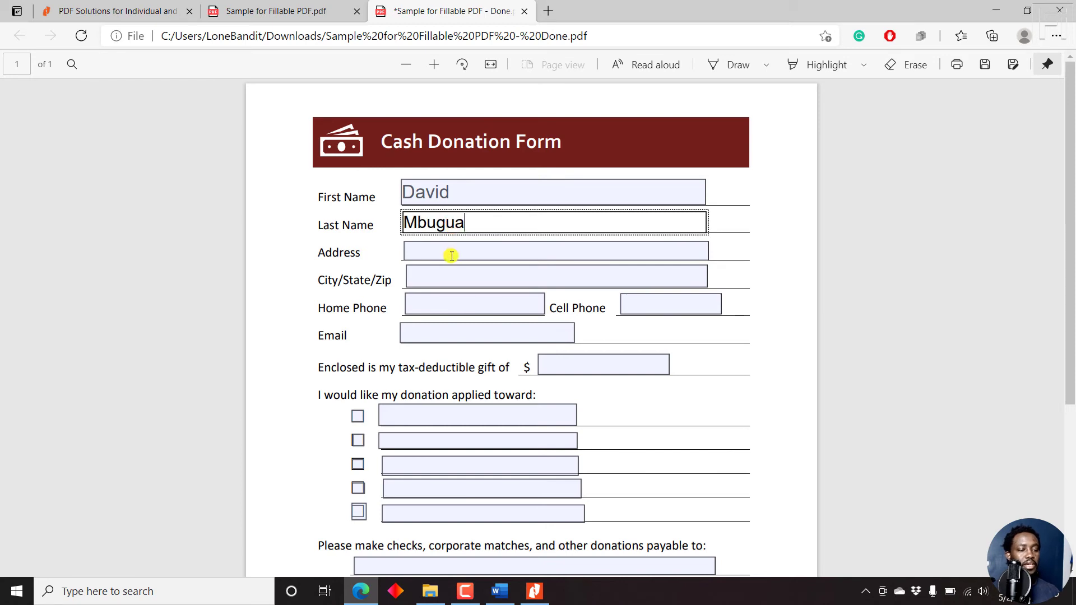
pyautogui.click(451, 256)
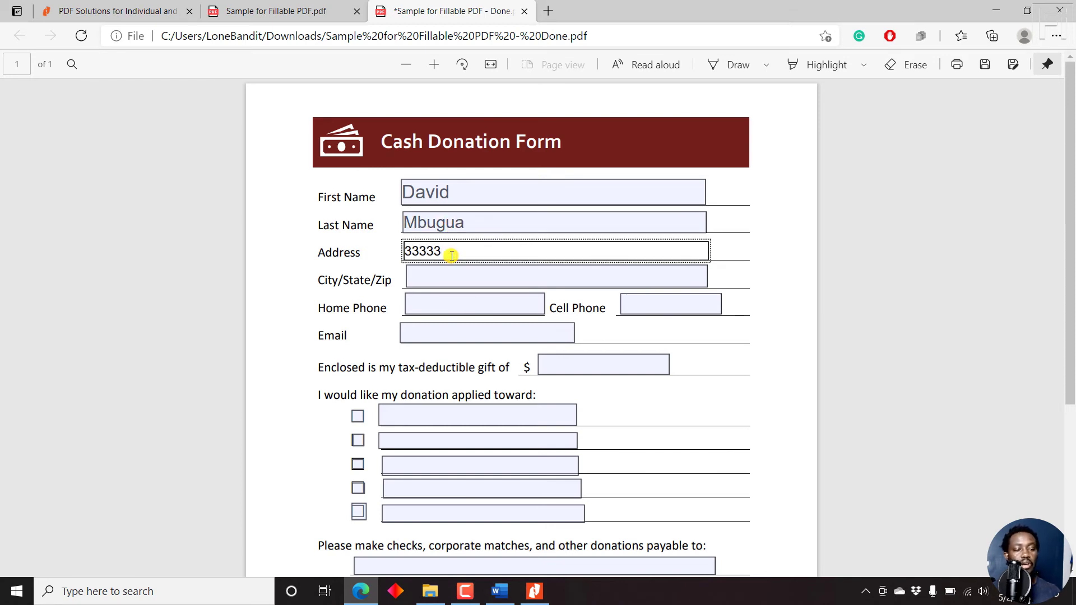
pyautogui.click(560, 367)
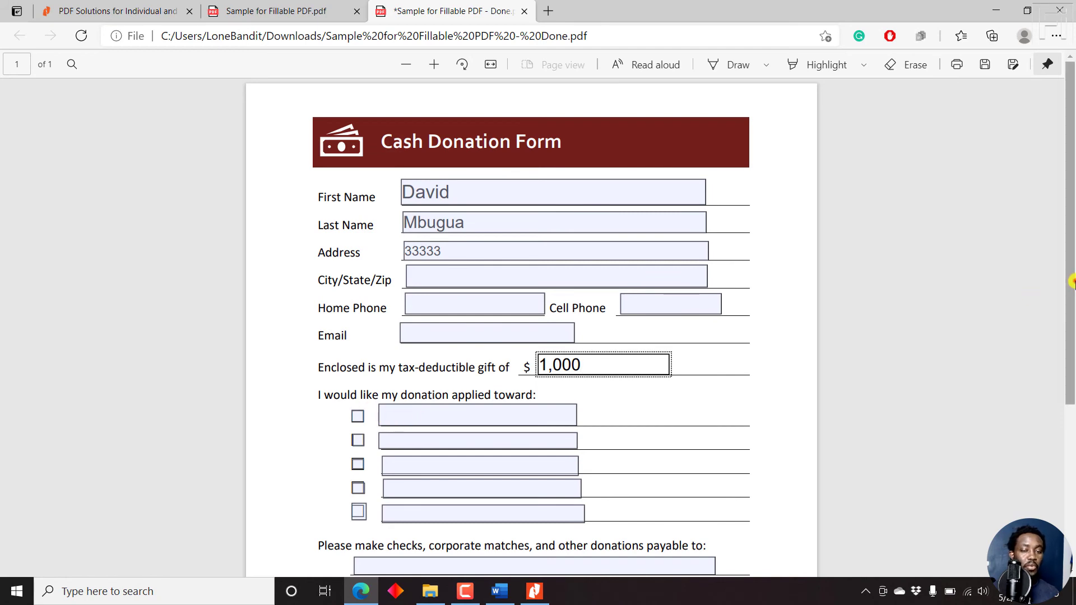
# - Fill the first two donation lines with Scholarships and Food Banks, ticking their checkboxes
pyautogui.scroll(-2, 1071, 282)
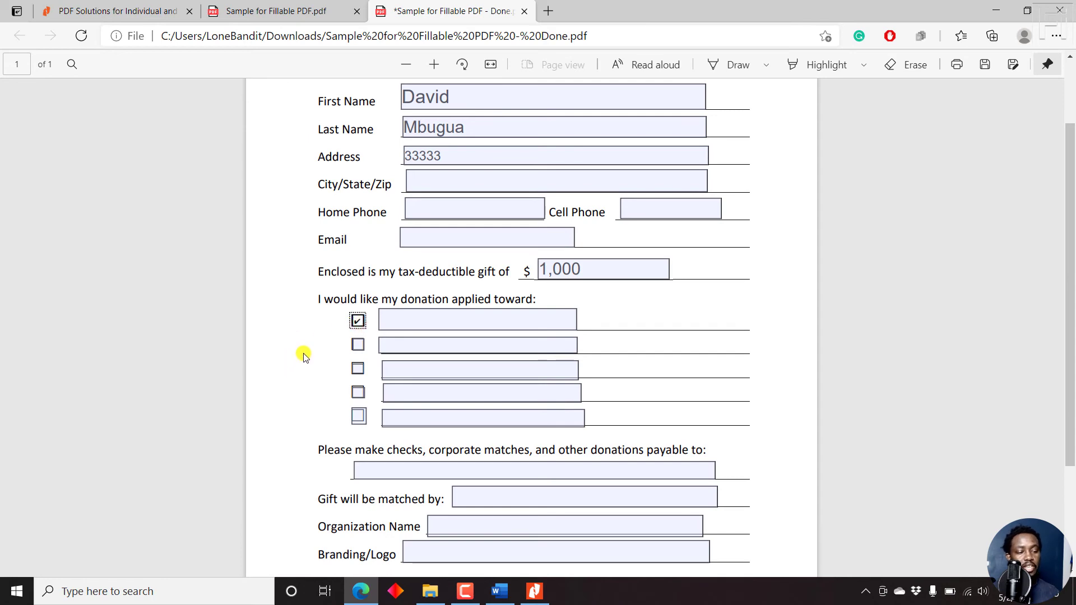
pyautogui.click(402, 317)
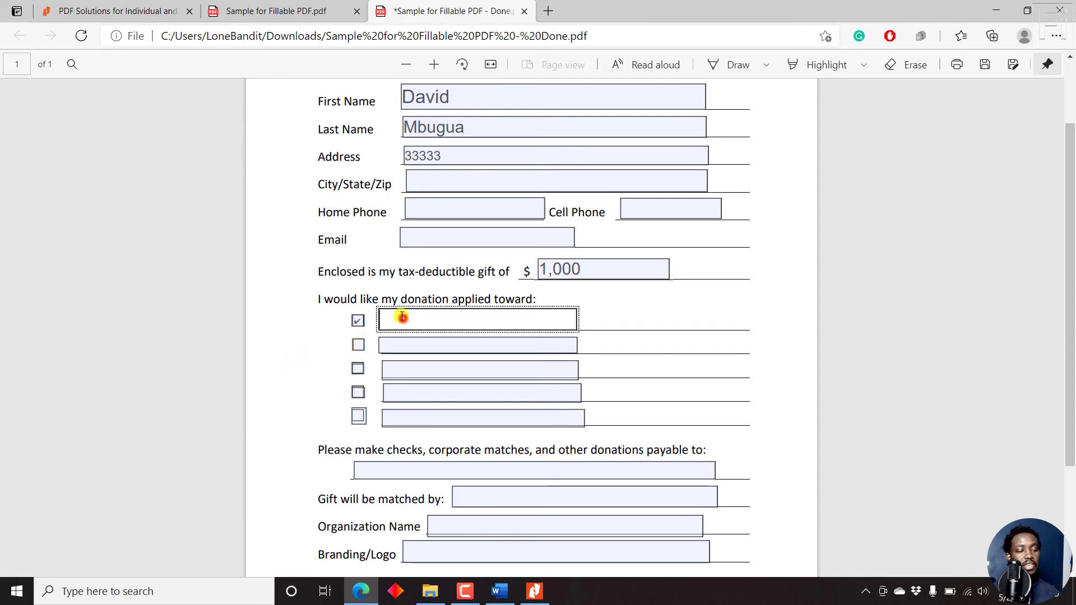
pyautogui.write('S')
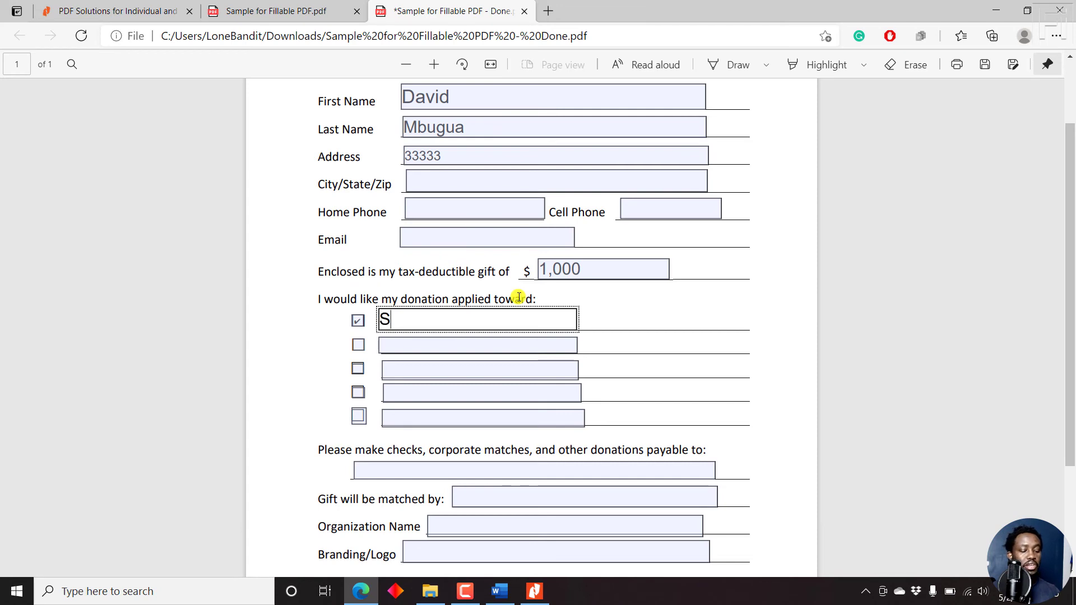
pyautogui.write('cholarsh')
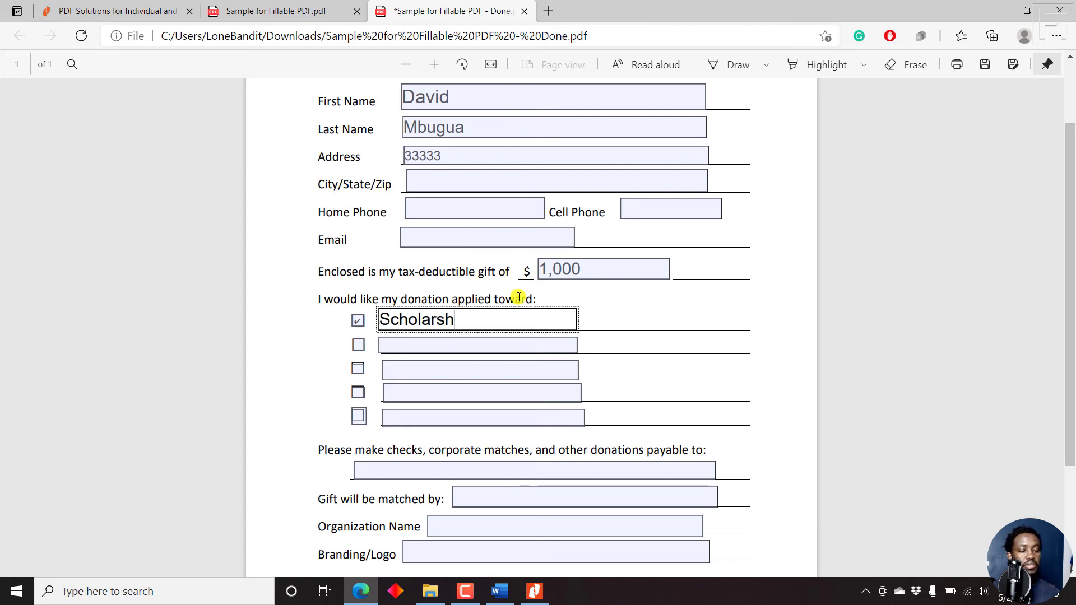
pyautogui.write('ips')
pyautogui.press('Tab')
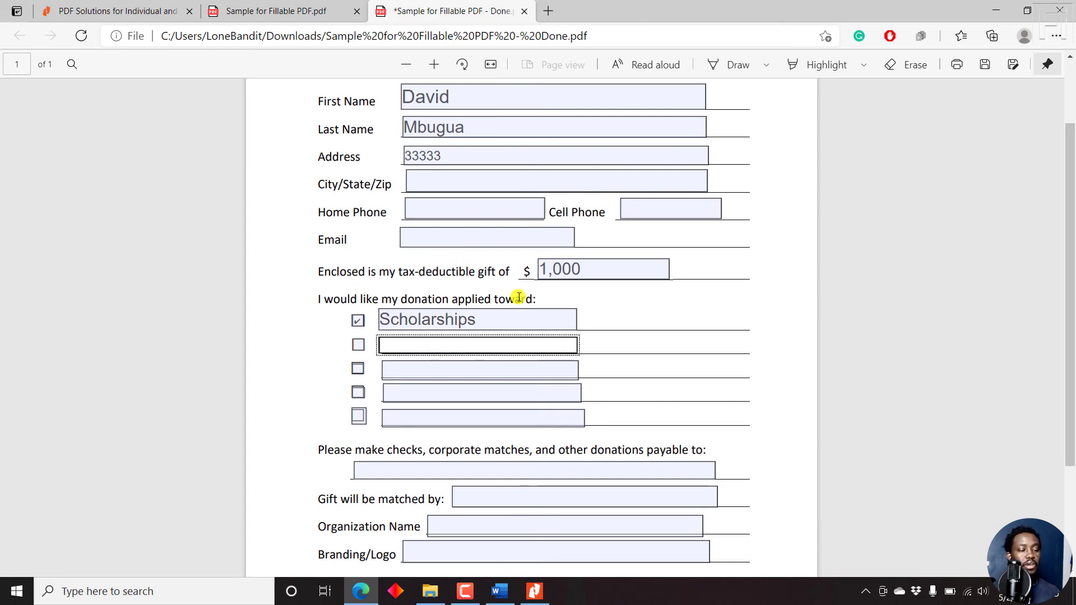
pyautogui.click(358, 344)
pyautogui.click(398, 348)
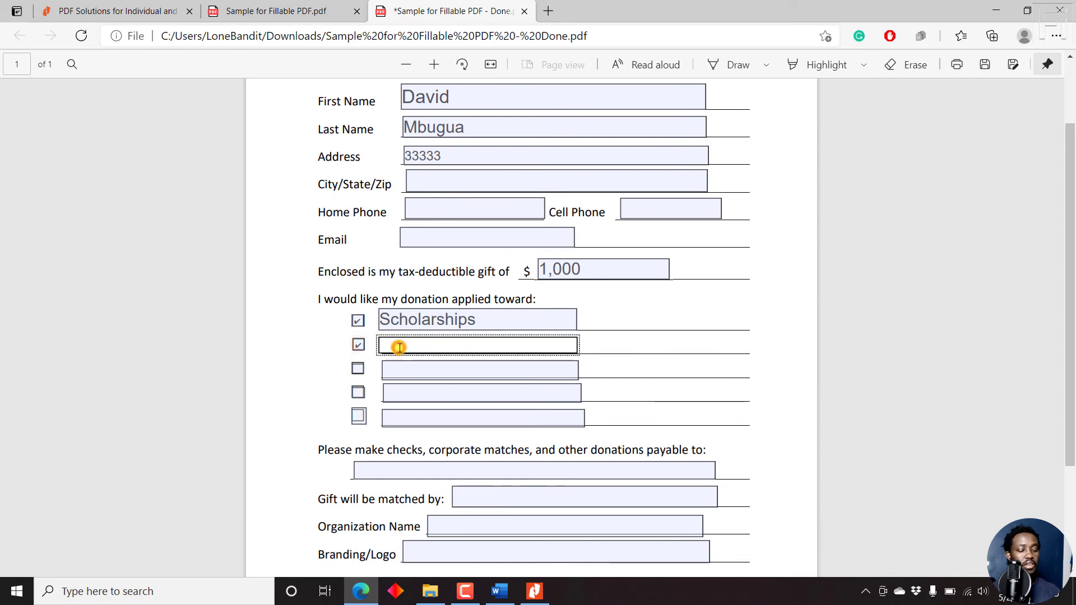
pyautogui.write('Food Banks')
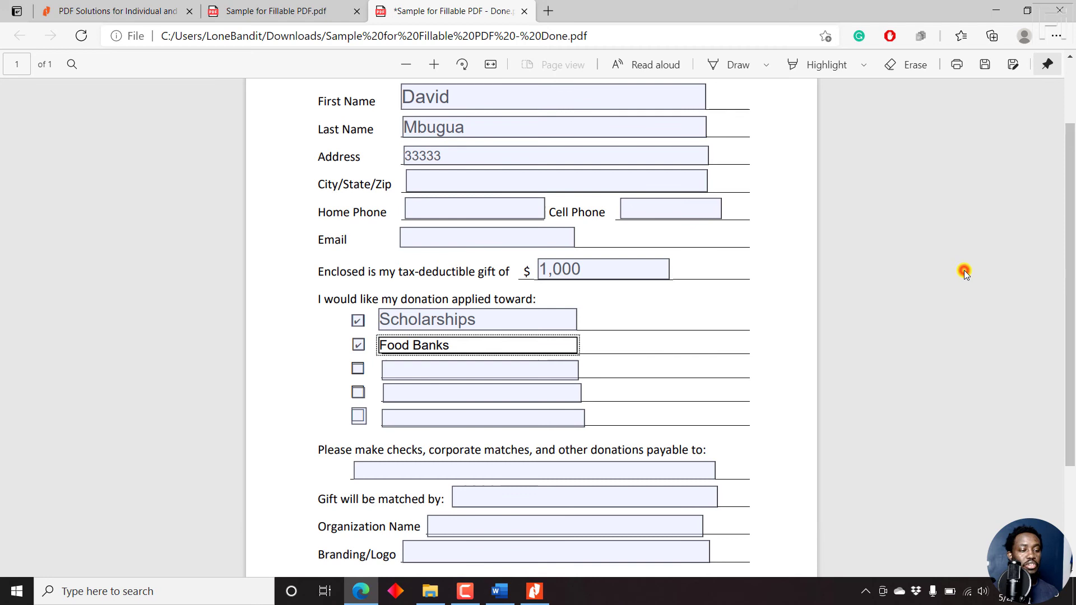
# - Check the keep-my-donation-confidential box further down the form
pyautogui.moveTo(1071, 235); pyautogui.dragTo(1072, 334)
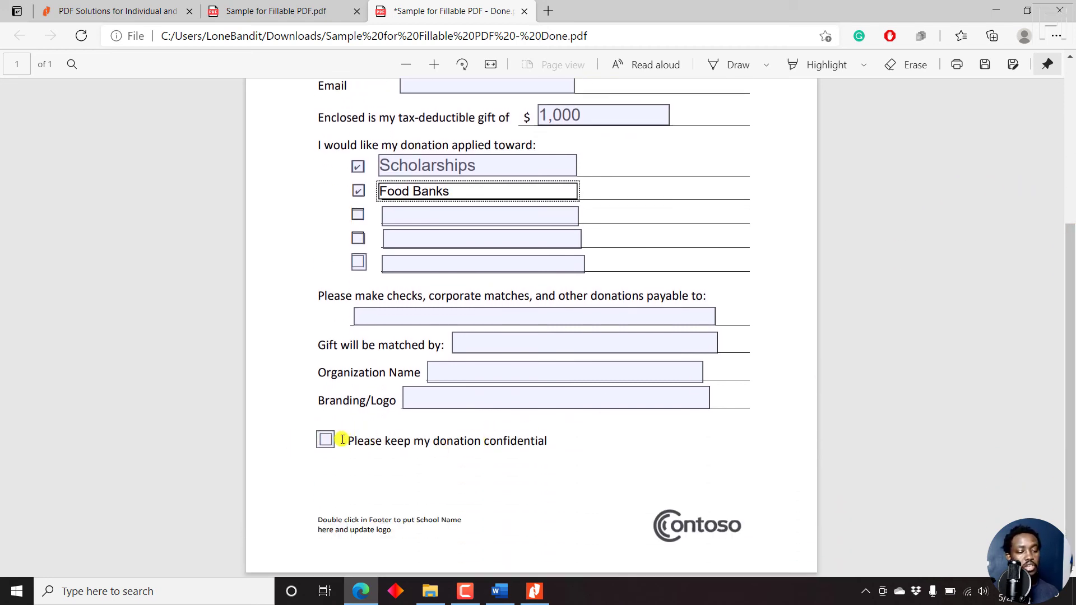
pyautogui.click(325, 442)
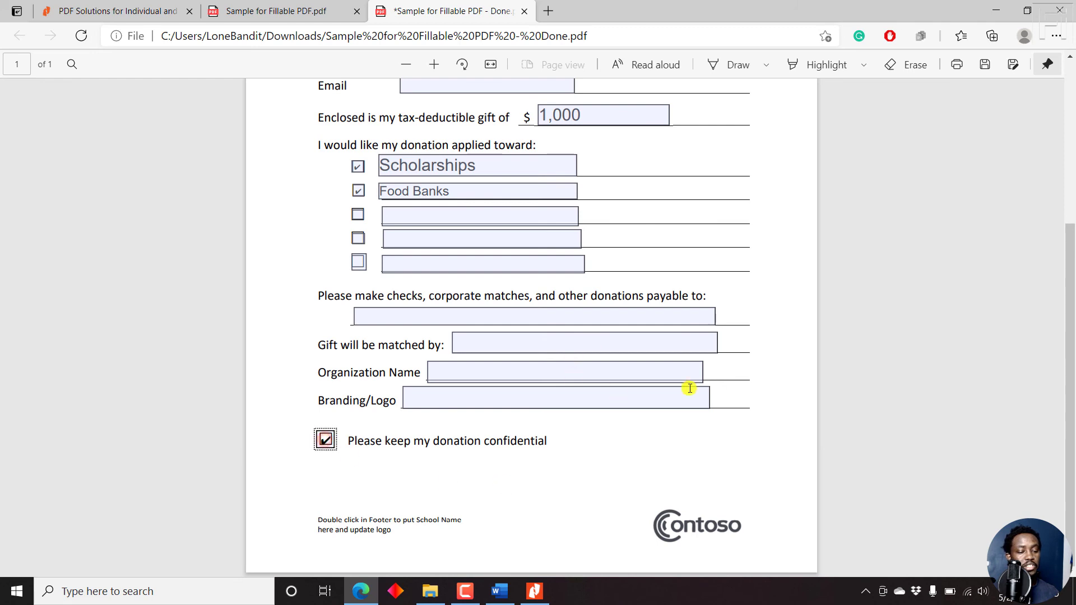
pyautogui.moveTo(1070, 377); pyautogui.dragTo(1072, 204)
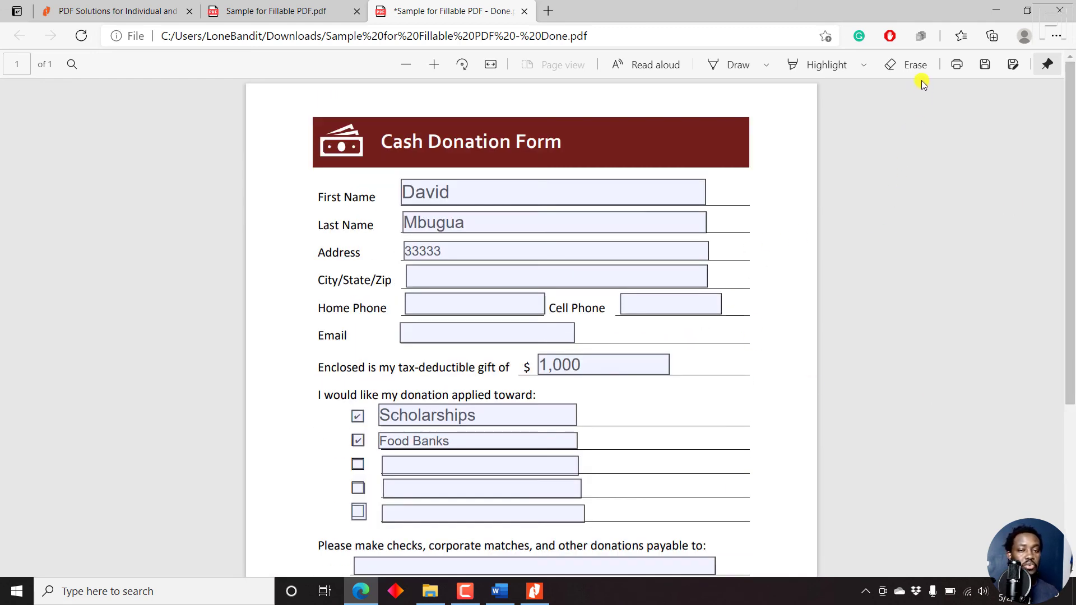
# - Save the filled form as 'Sample for Fillable PDF - Filled' and close both PDF tabs
pyautogui.click(988, 66)
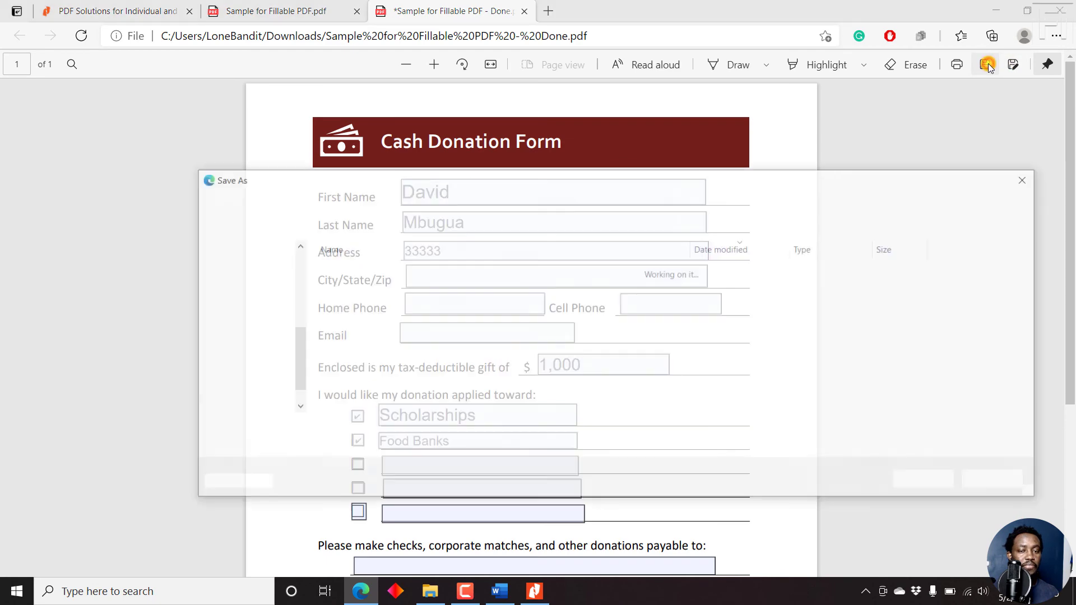
pyautogui.click(449, 434)
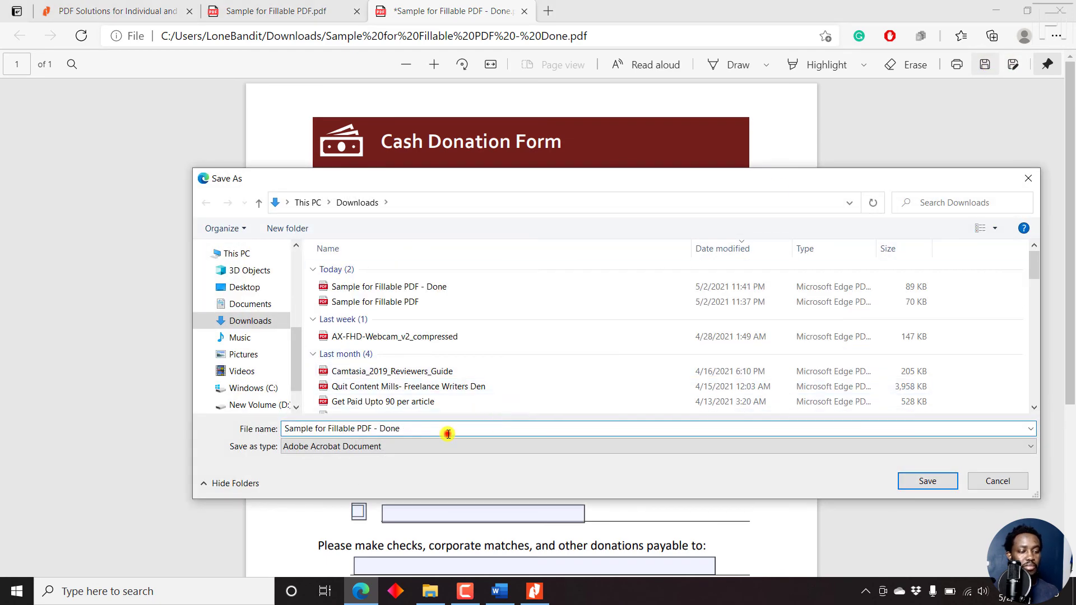
pyautogui.press('BackSpace')
pyautogui.press('BackSpace')
pyautogui.press('BackSpace')
pyautogui.press('BackSpace')
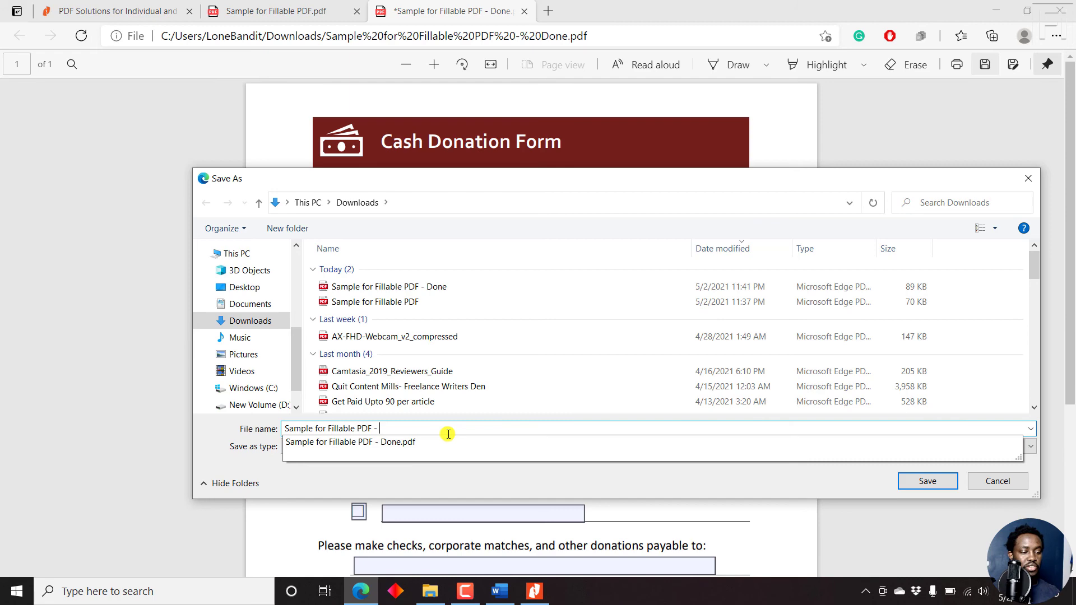
pyautogui.write('F')
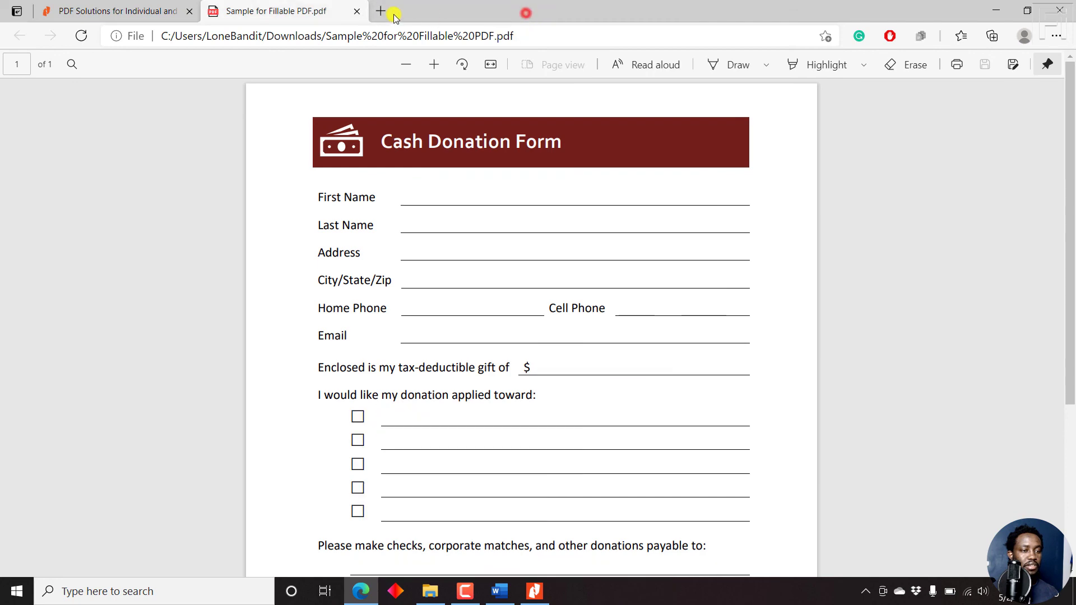
pyautogui.click(357, 12)
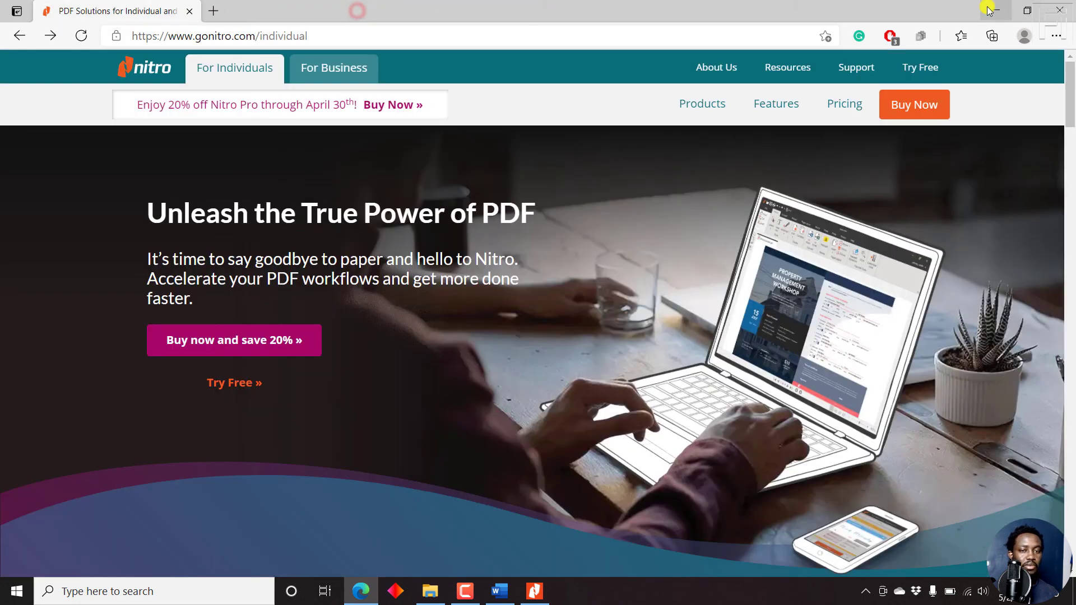
# - Open 'Sample for Fillable PDF - Filled' from the refreshed Downloads folder
pyautogui.click(996, 11)
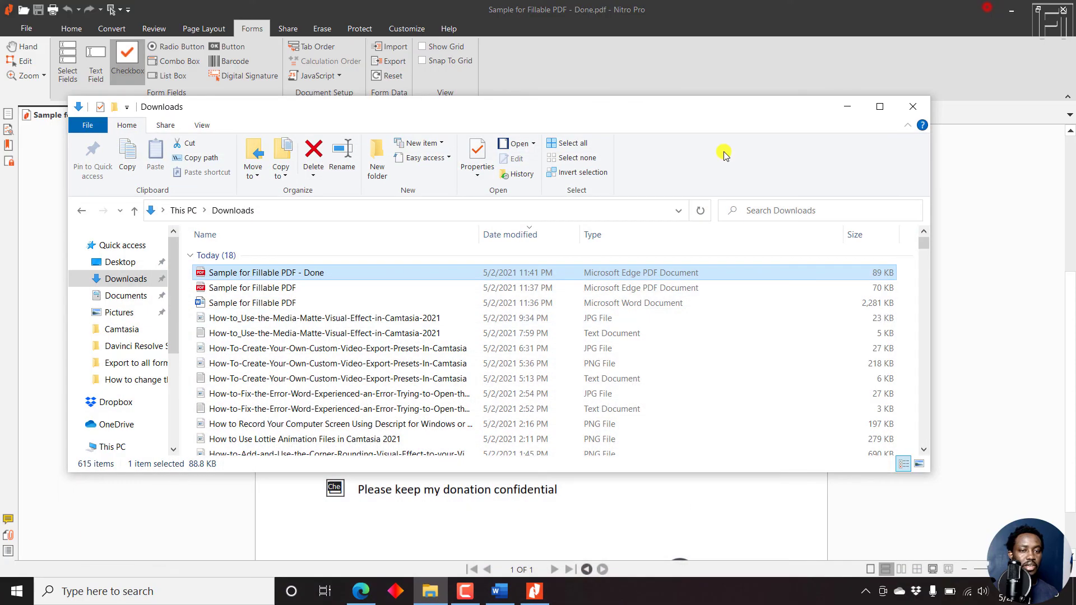
pyautogui.click(700, 210)
pyautogui.doubleClick(245, 274)
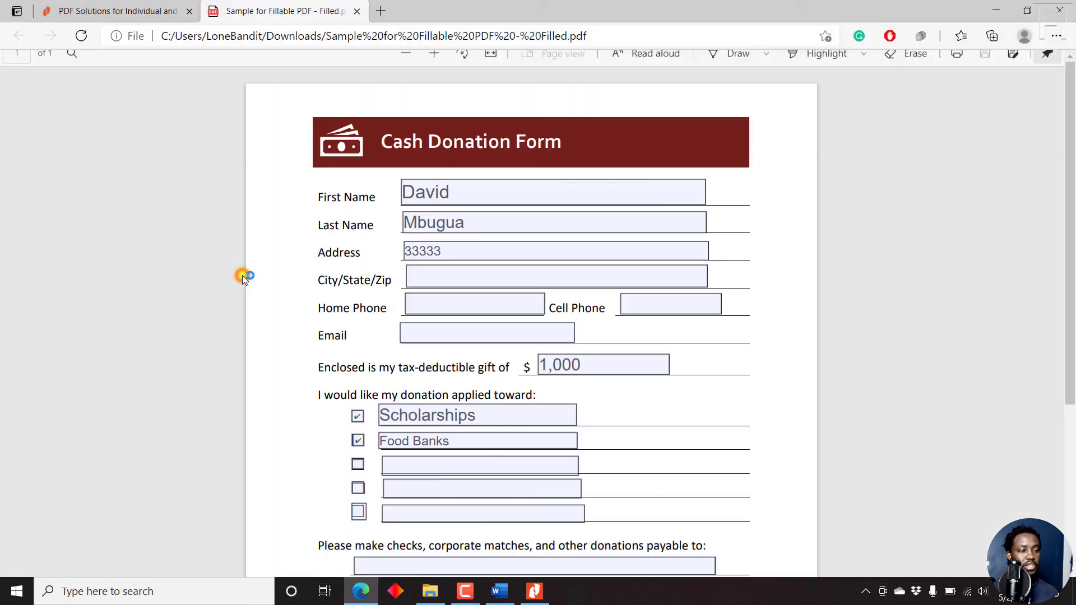
# - Verify the saved first name, last name, address and City/State/Zip entries
pyautogui.click(503, 187)
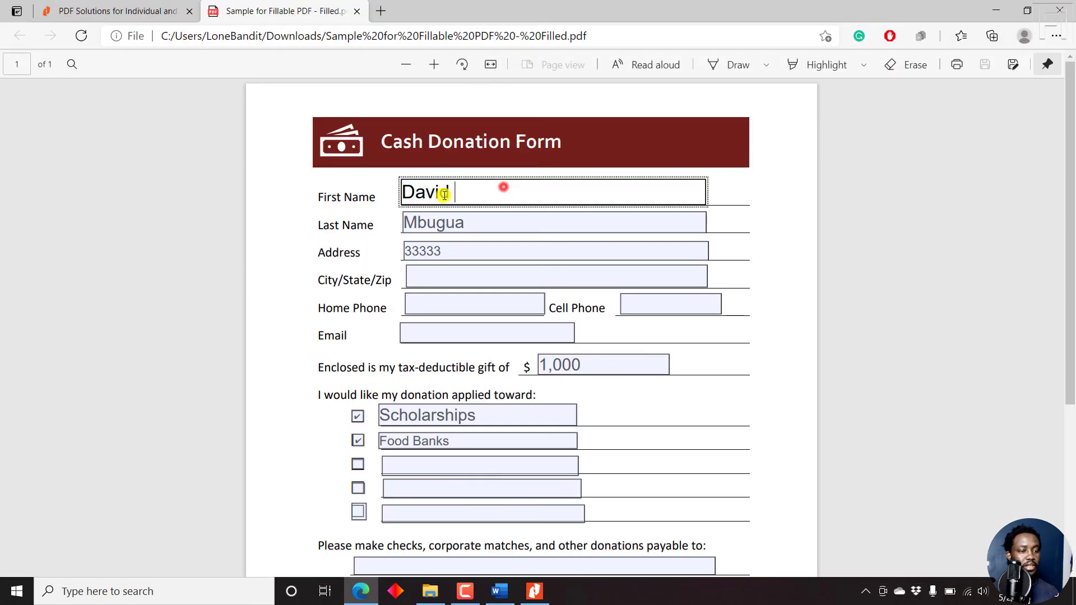
pyautogui.click(486, 218)
pyautogui.click(486, 247)
pyautogui.click(566, 277)
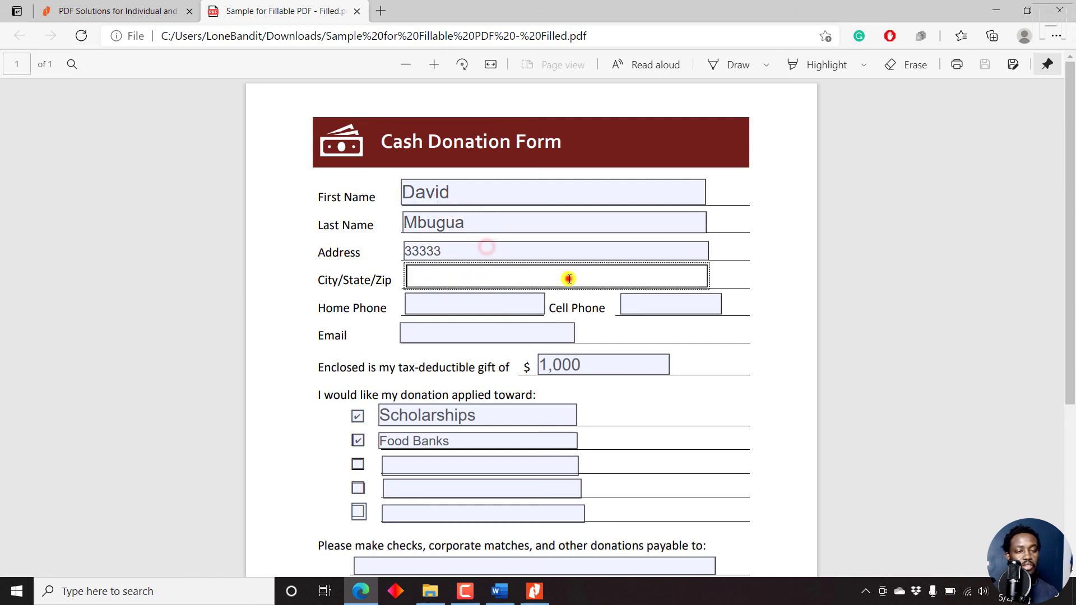
pyautogui.click(807, 258)
# - Bring Edge back to the front and switch to the Nitro website tab
pyautogui.click(995, 11)
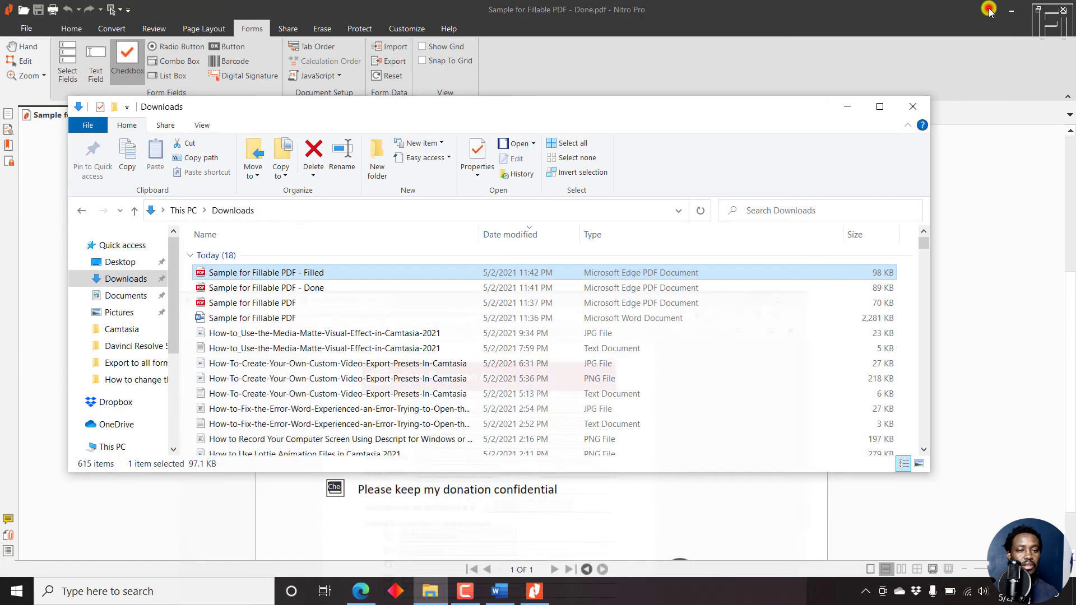
pyautogui.click(361, 592)
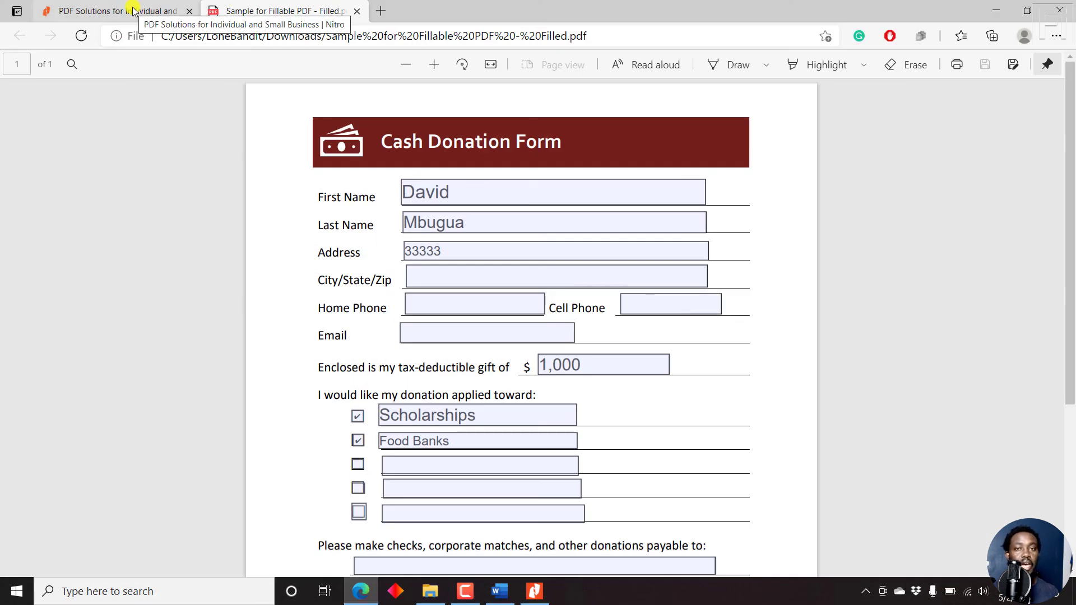
pyautogui.click(134, 10)
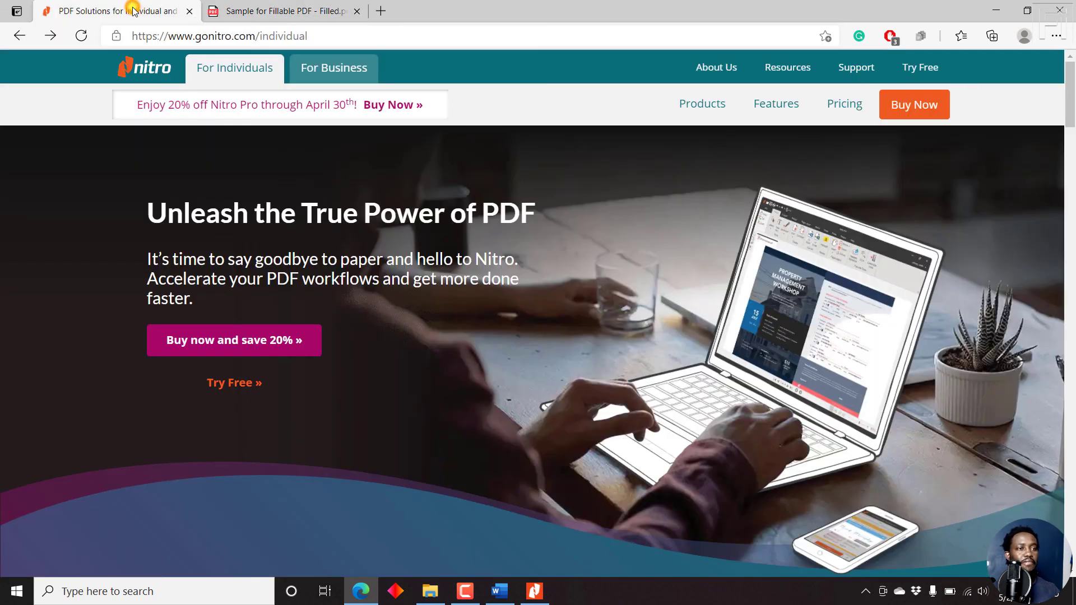